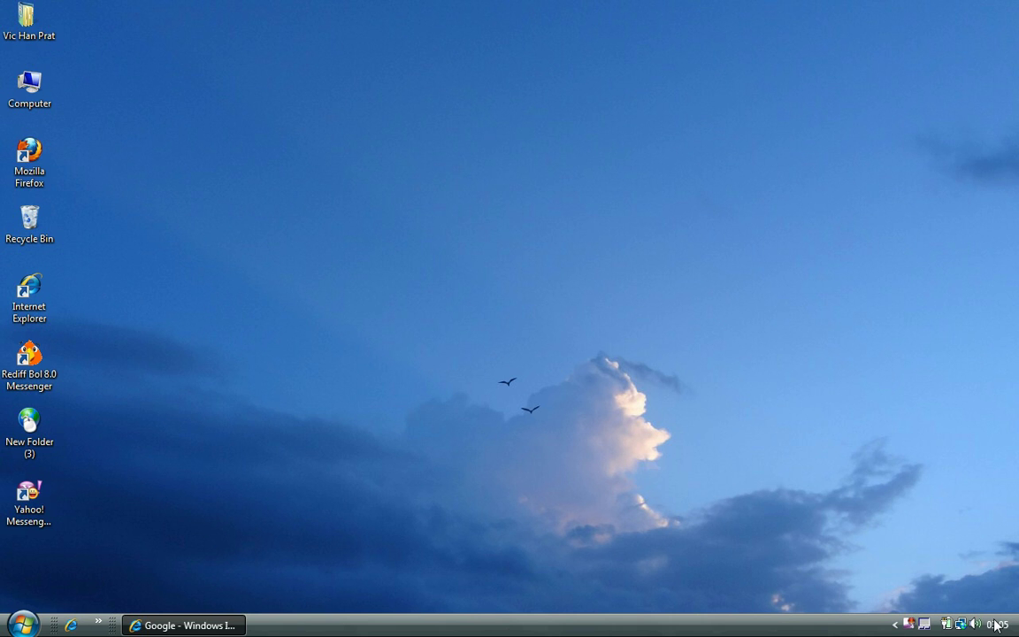
- Search Google for a free Yahoo! Messenger download and scroll through the results
left_click(227, 624)
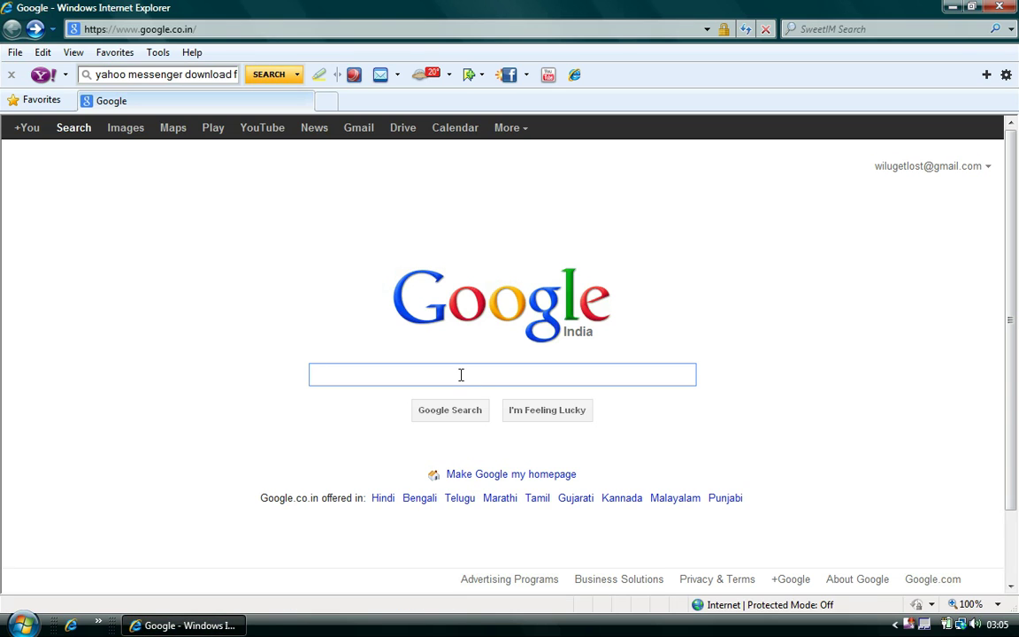
type("yahoo mess")
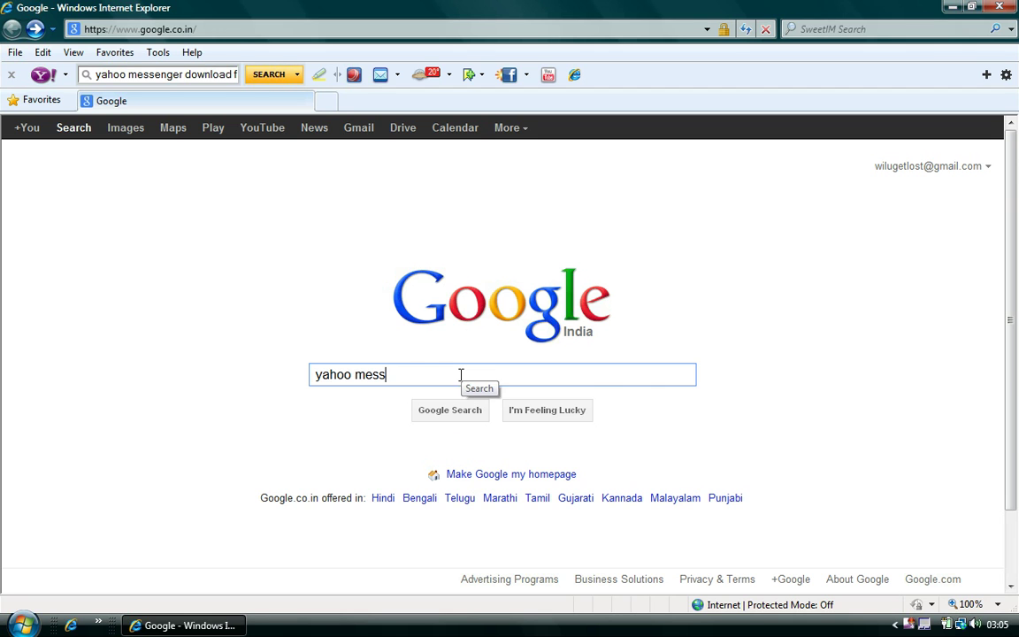
type("anger")
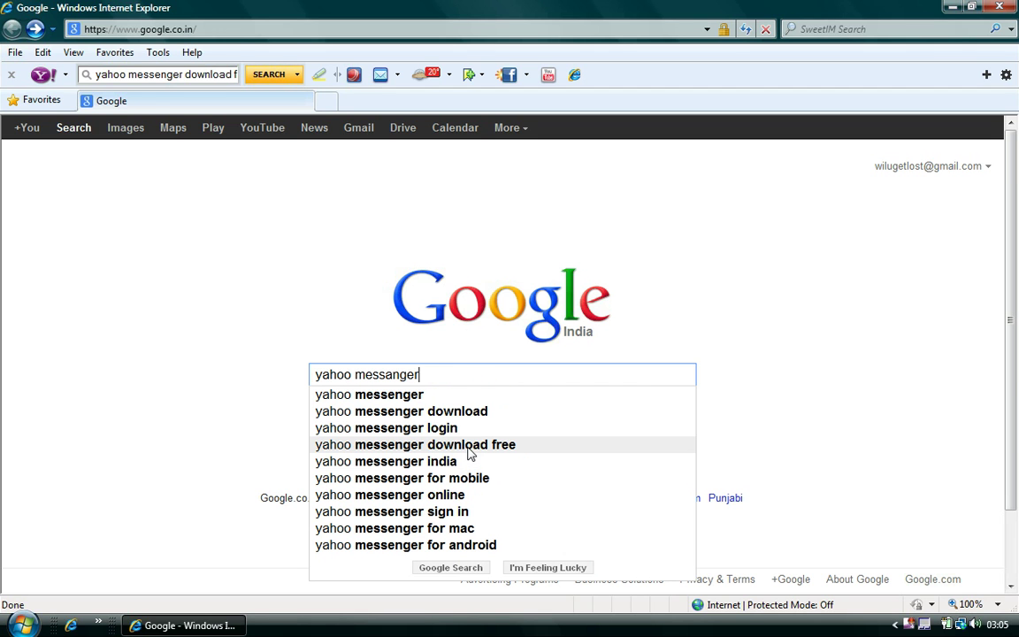
left_click(469, 453)
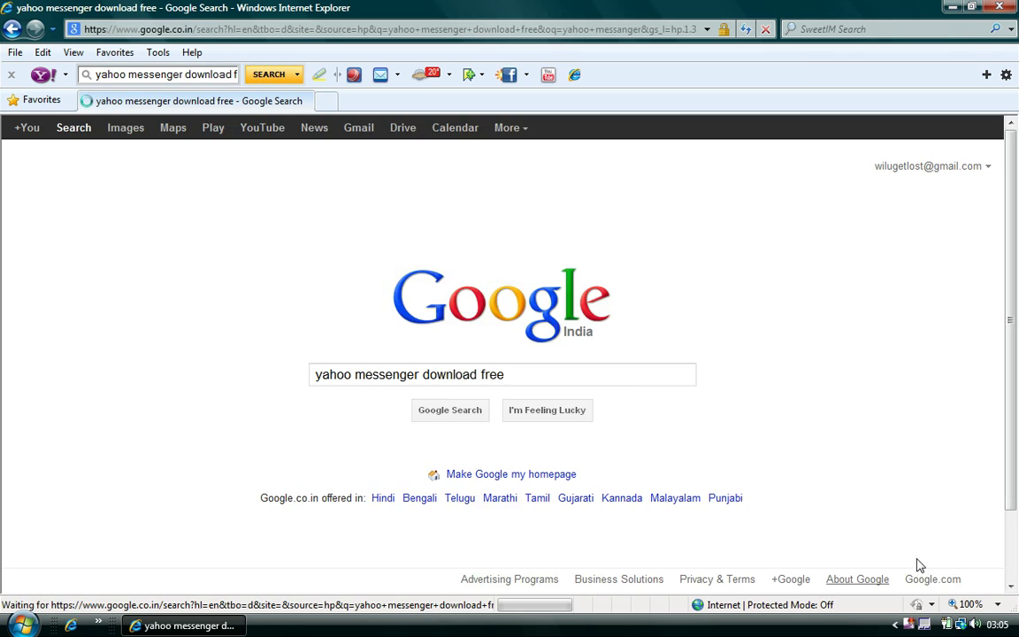
scroll(913, 508, "down", 5)
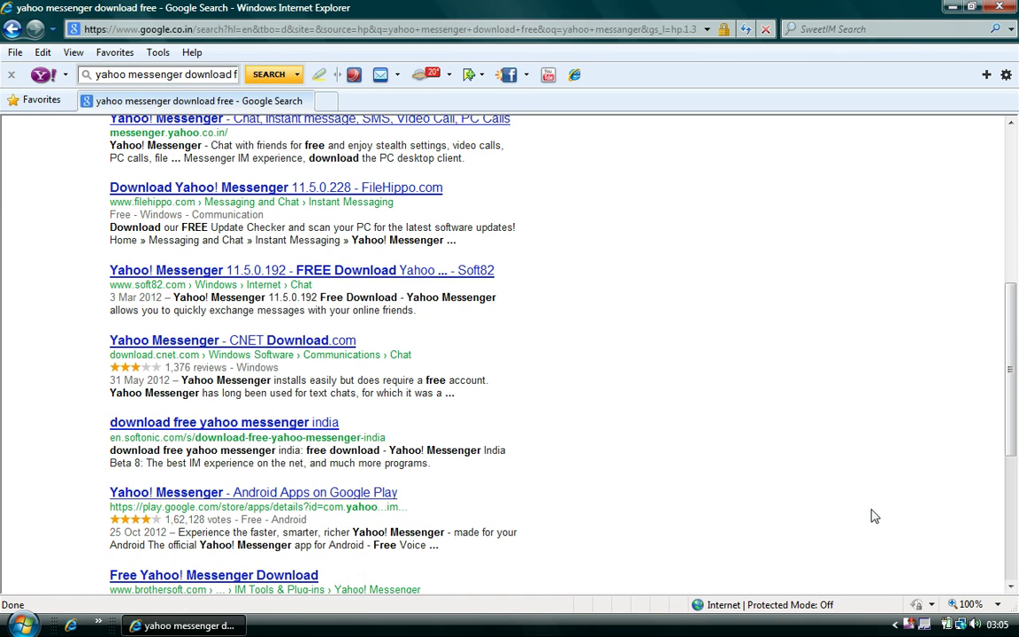
scroll(794, 475, "up", 1)
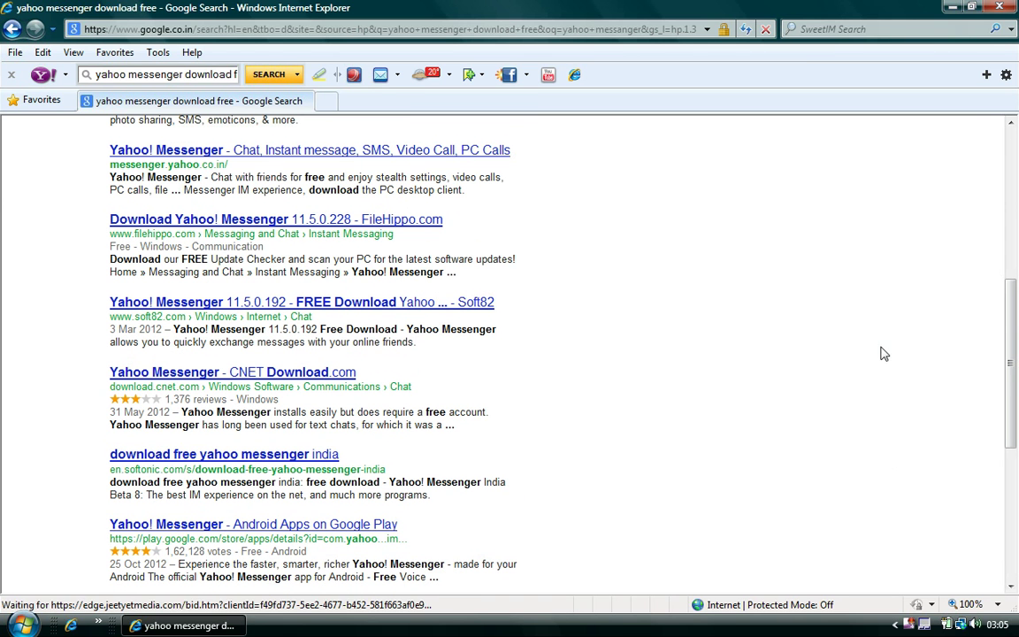
scroll(920, 362, "up", 3)
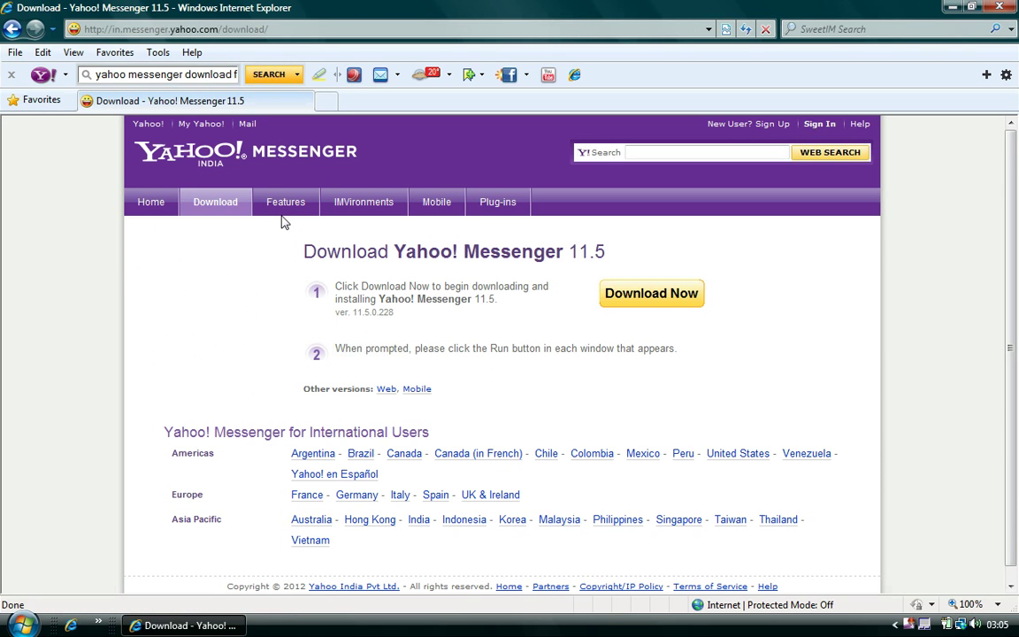
- Start the Messenger 11.5 download, then close the security warning without running or saving
left_click(675, 290)
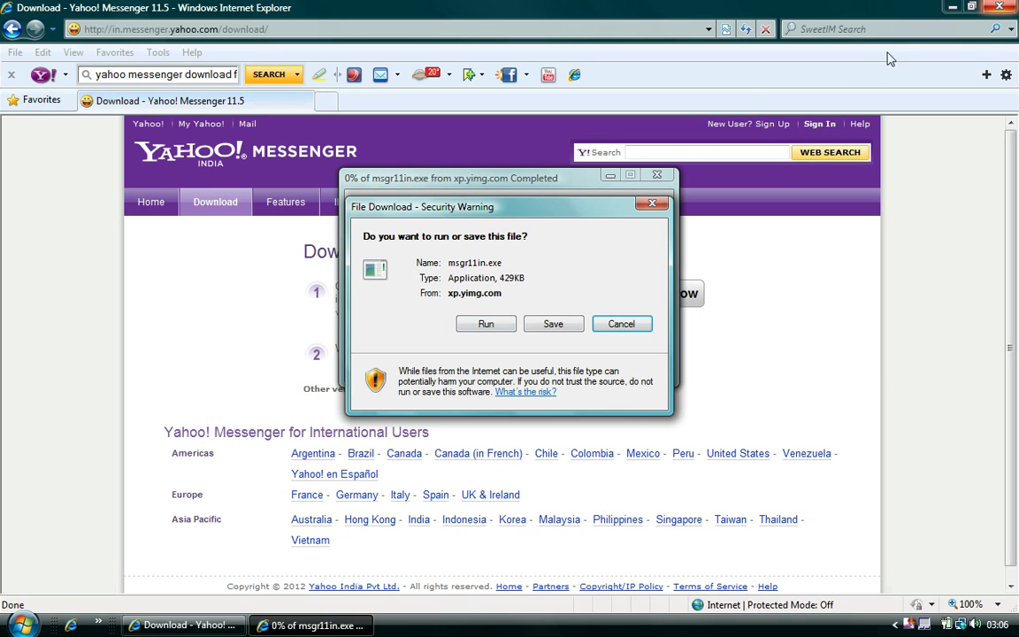
left_click(645, 204)
- Launch Yahoo! Messenger from the desktop and request a new Yahoo! ID from its sign-in window
left_click(951, 7)
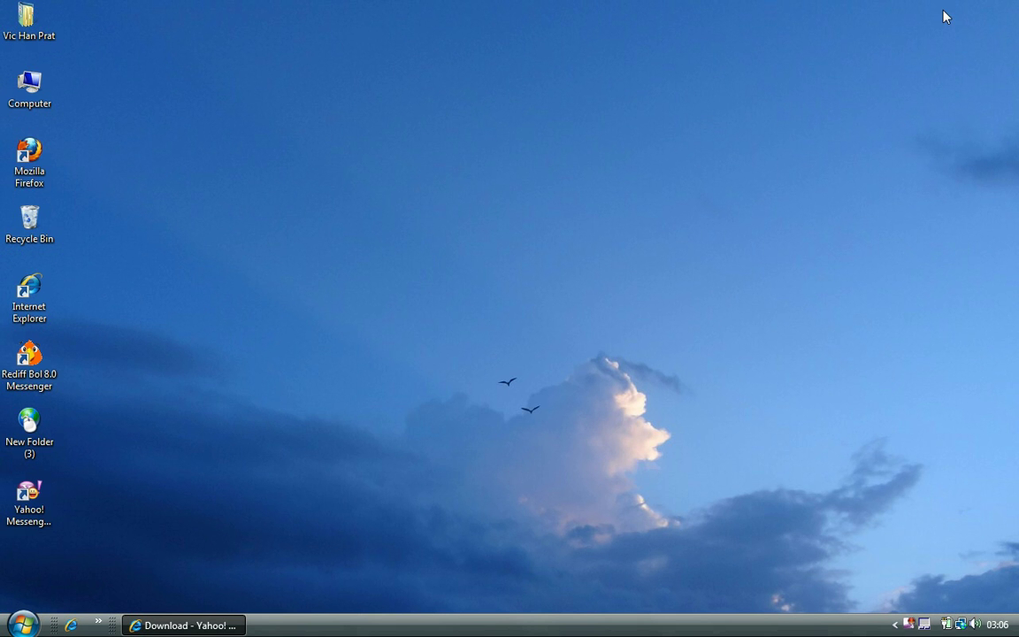
double_click(19, 495)
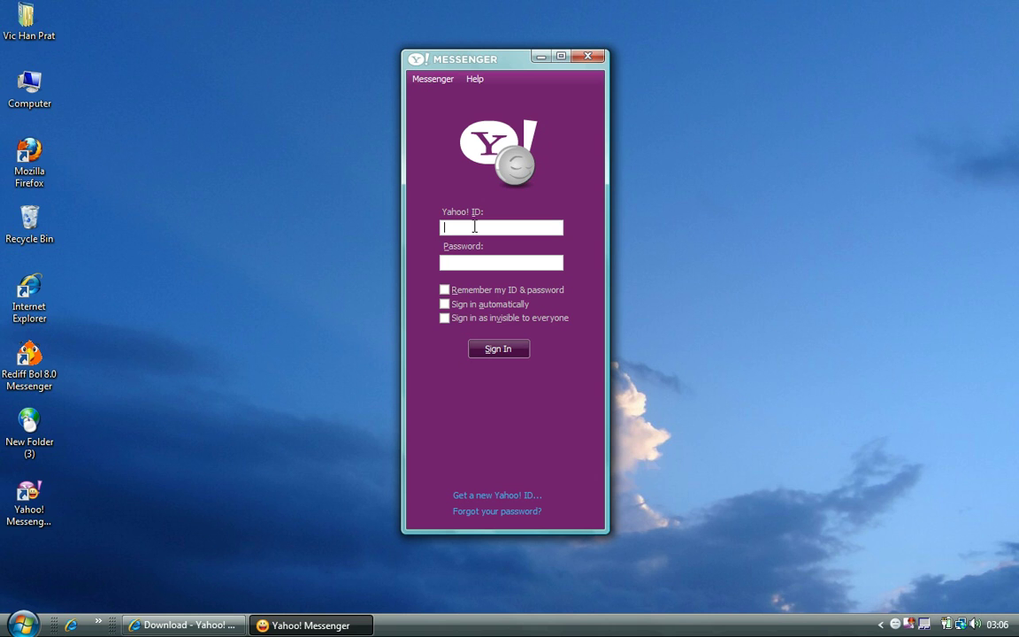
left_click(473, 497)
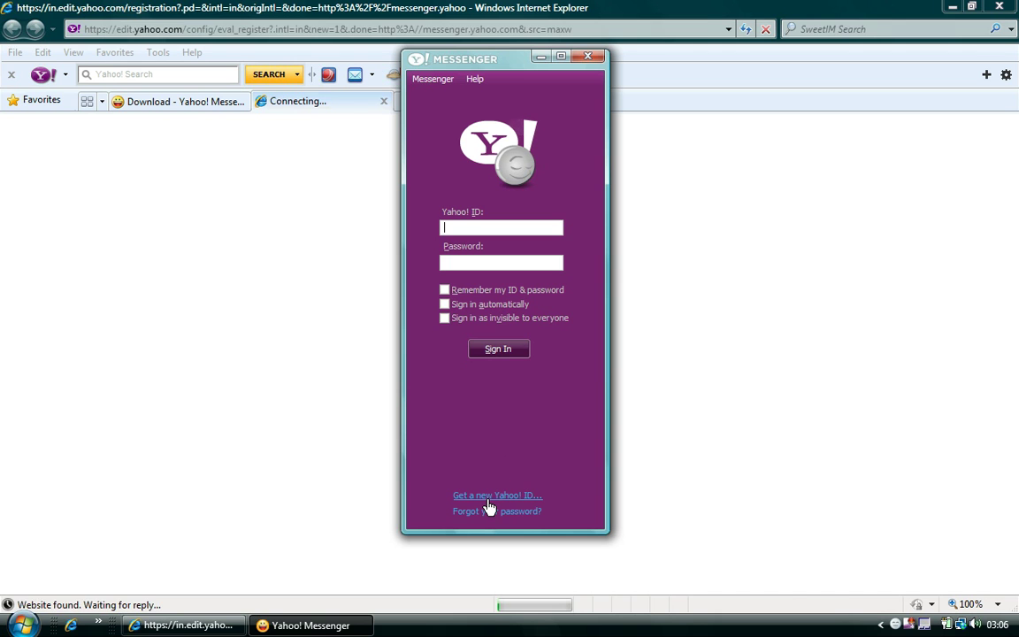
- Scroll through the Yahoo registration form, select the mobile number field, then minimize the browser
left_click(413, 7)
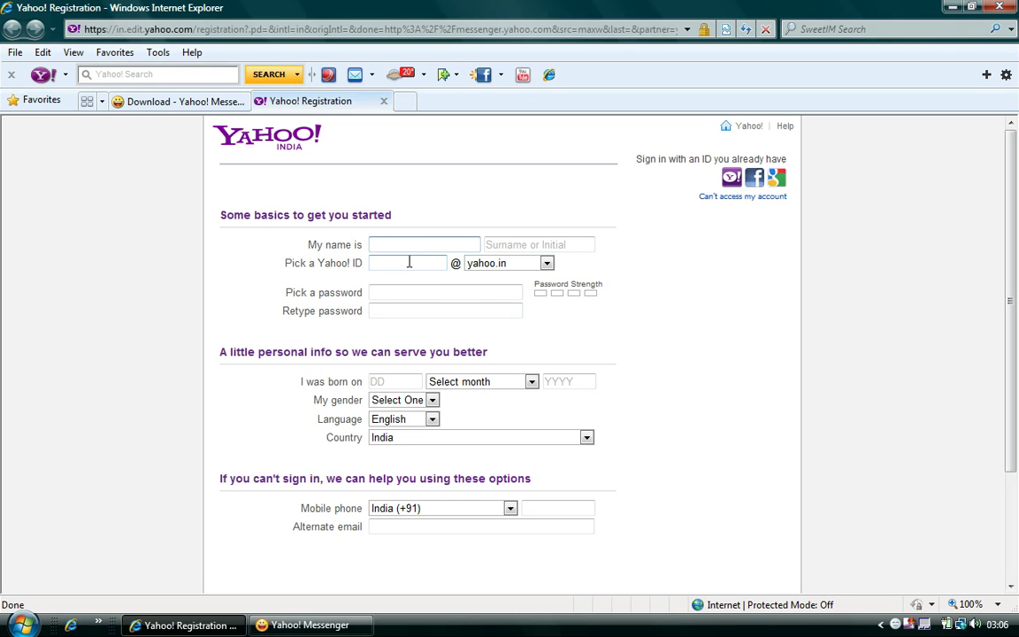
left_click(1010, 586)
left_click(1010, 586)
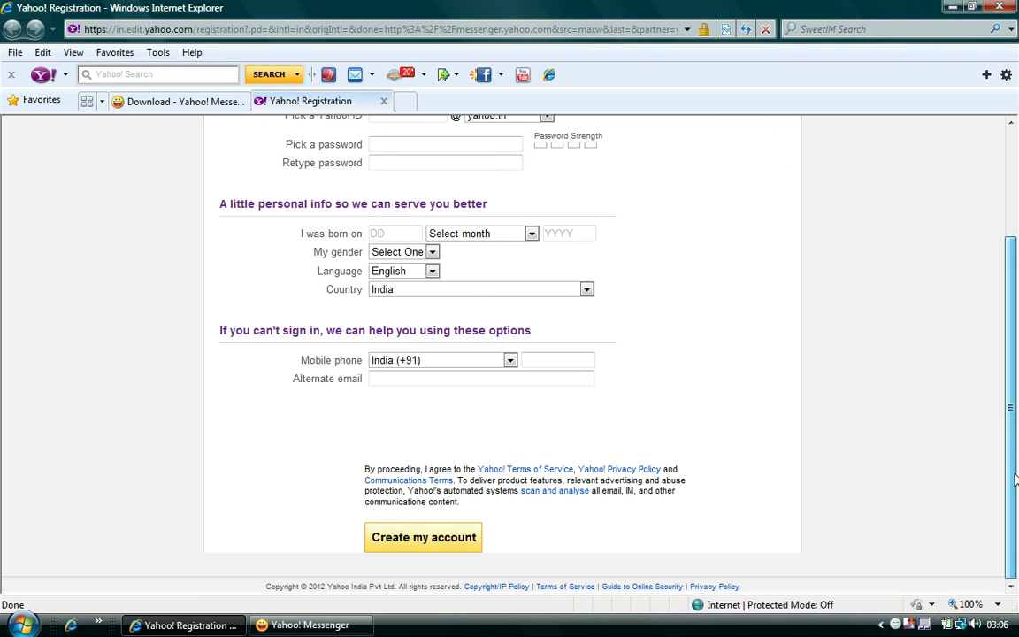
left_click_drag(1015, 446, 1006, 345)
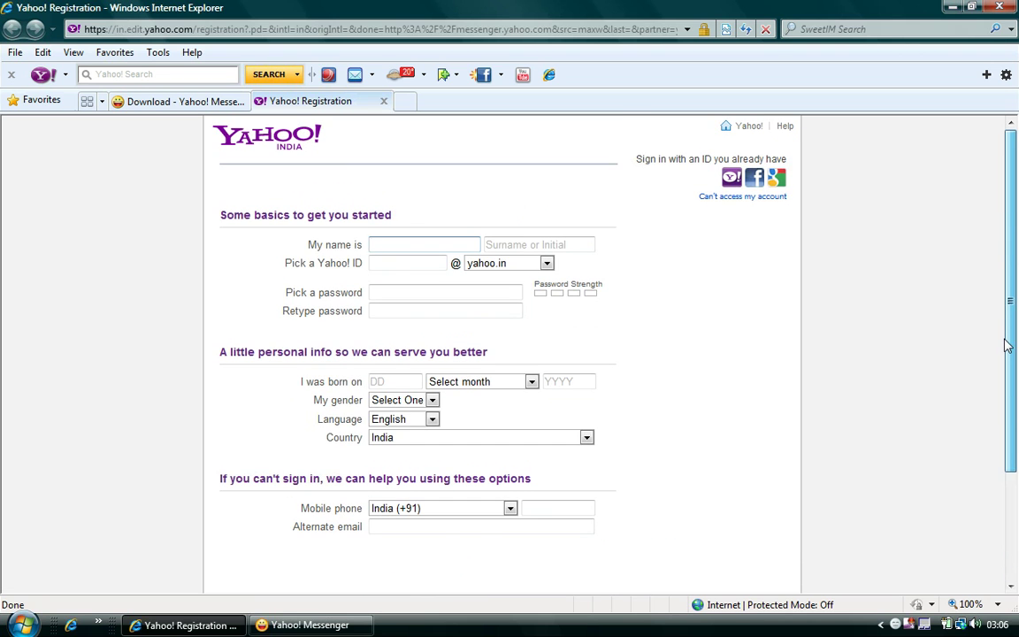
scroll(915, 416, "down", 3)
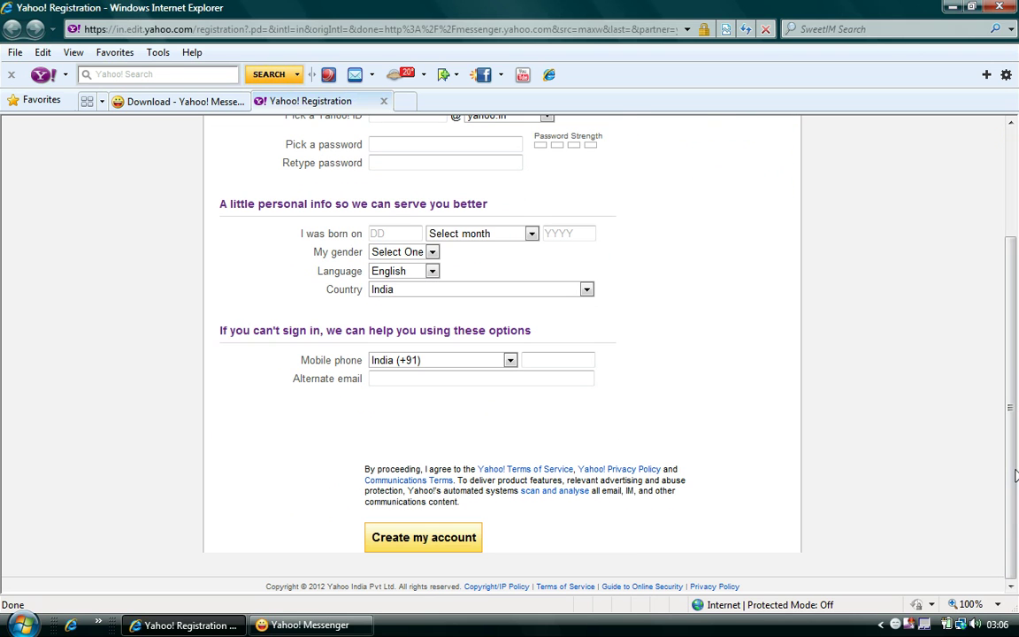
left_click(545, 360)
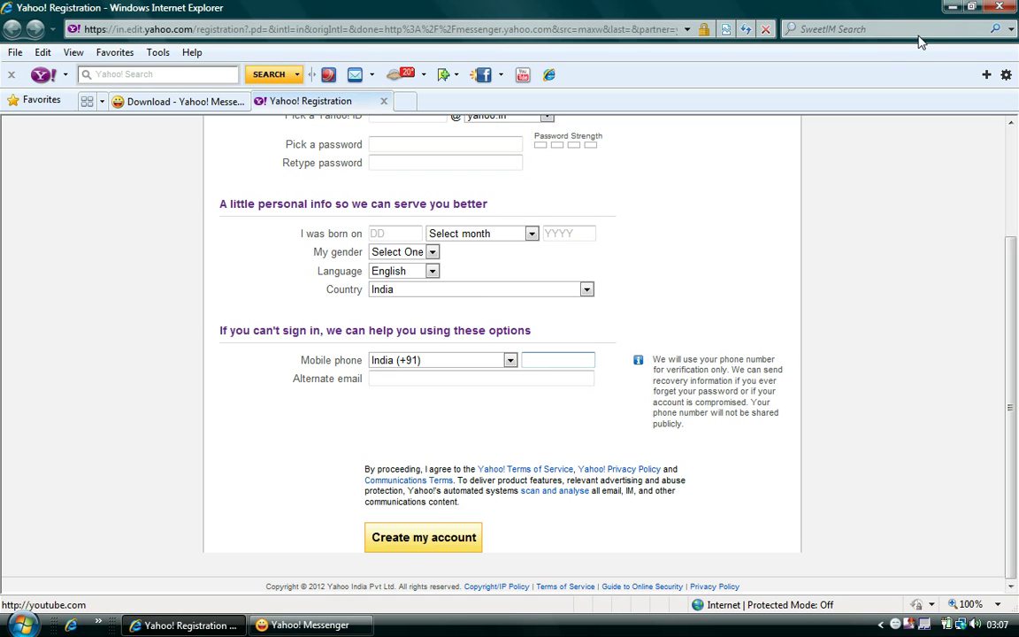
left_click(950, 8)
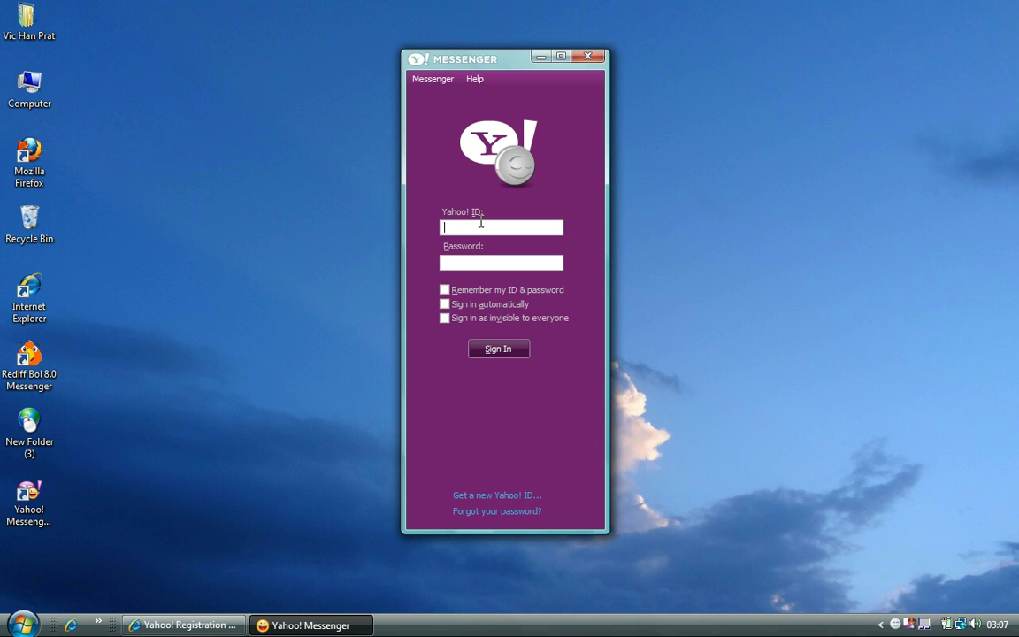
- Sign in with the Yahoo! ID and password, dismiss the history notice, and scroll the contacts
type("********")
key("Return")
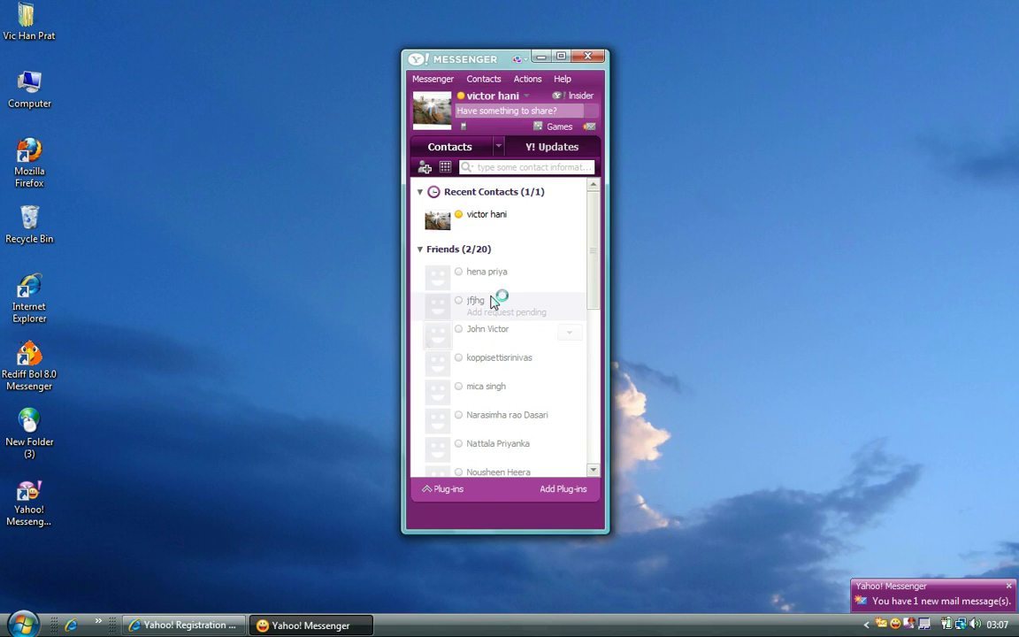
left_click(523, 394)
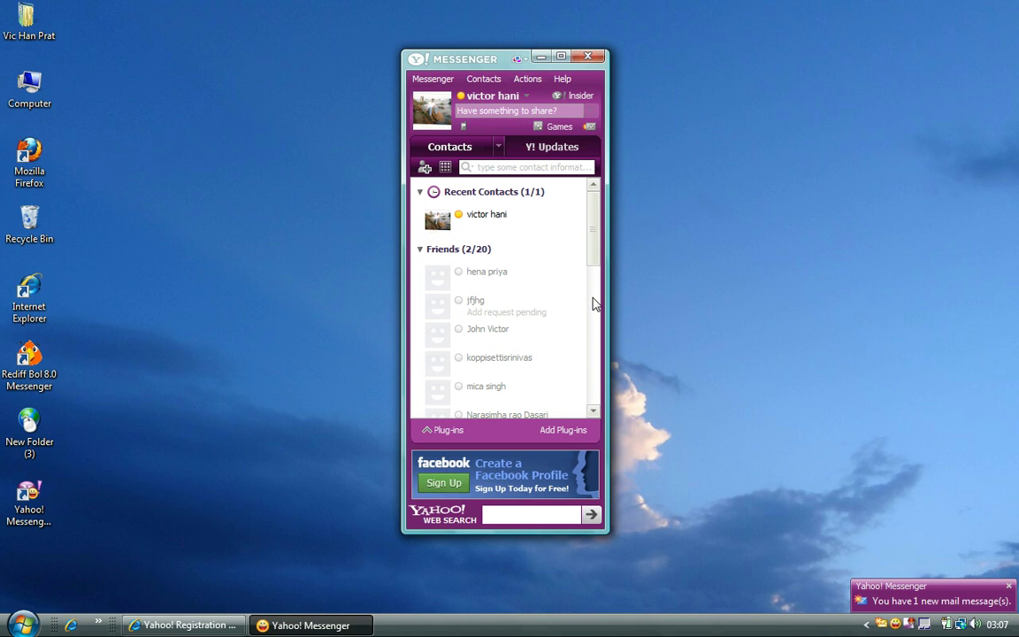
scroll(596, 372, "down", 5)
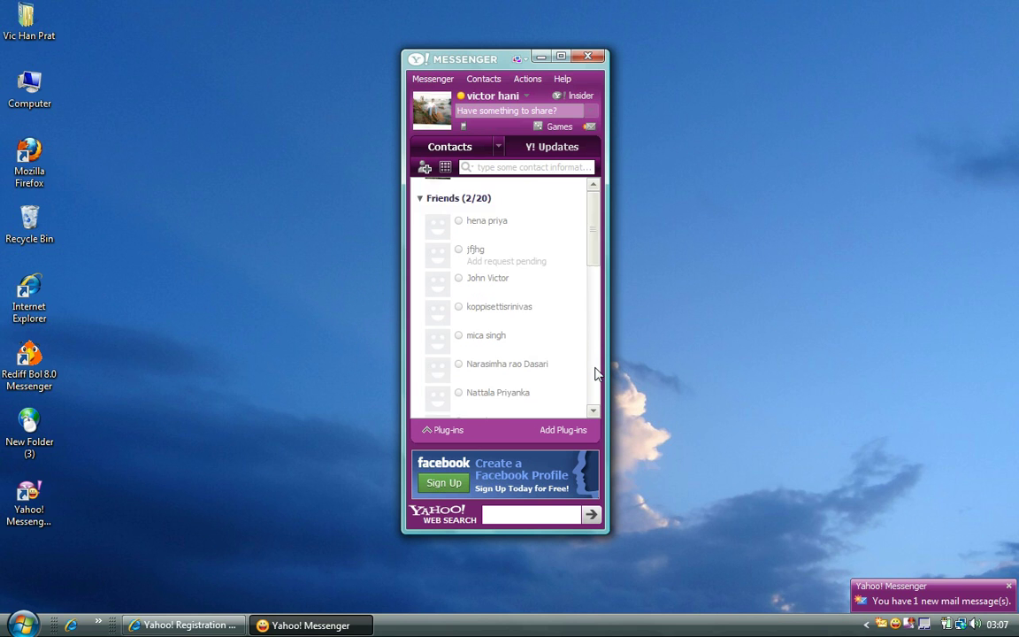
scroll(596, 371, "down", 5)
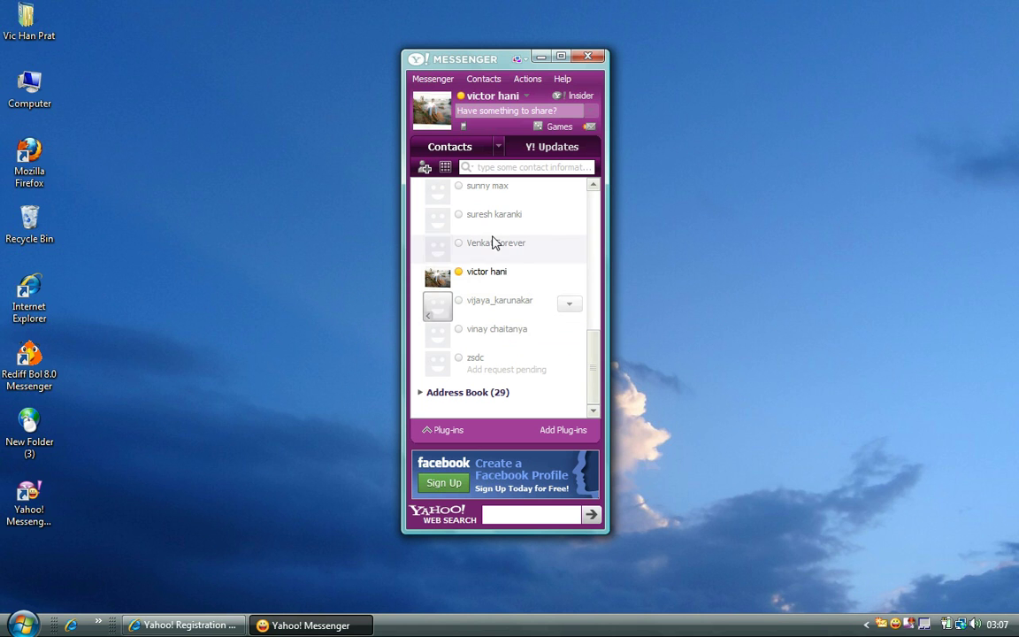
left_click(425, 169)
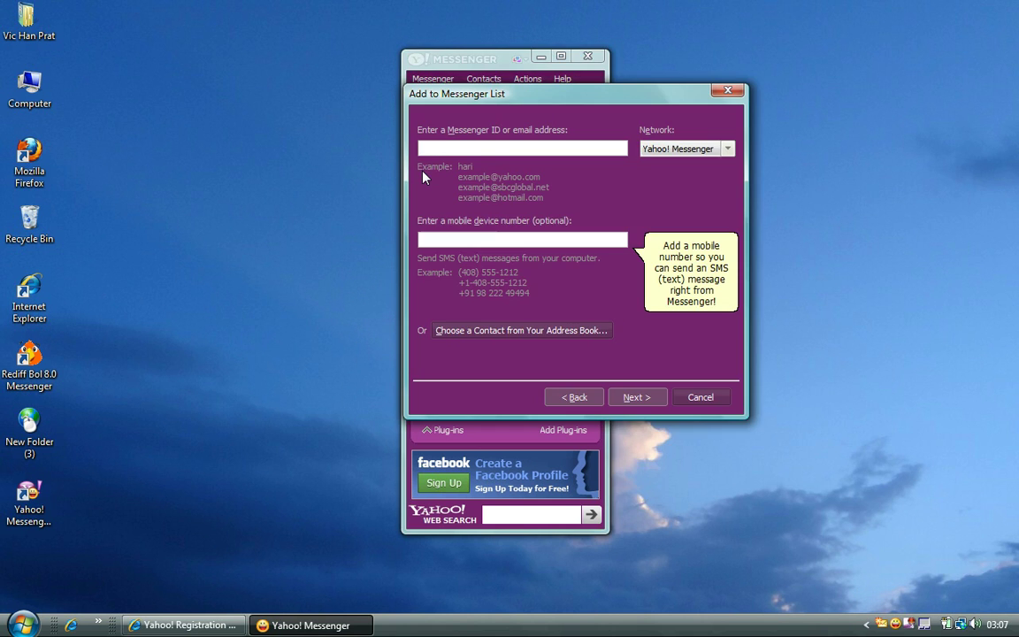
type("fghj")
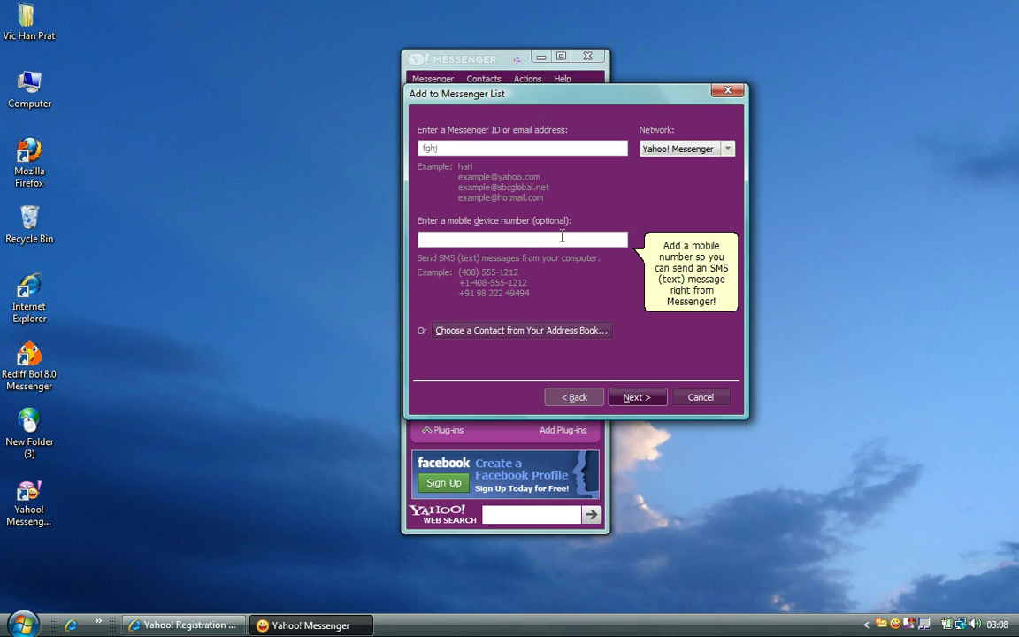
left_click(641, 398)
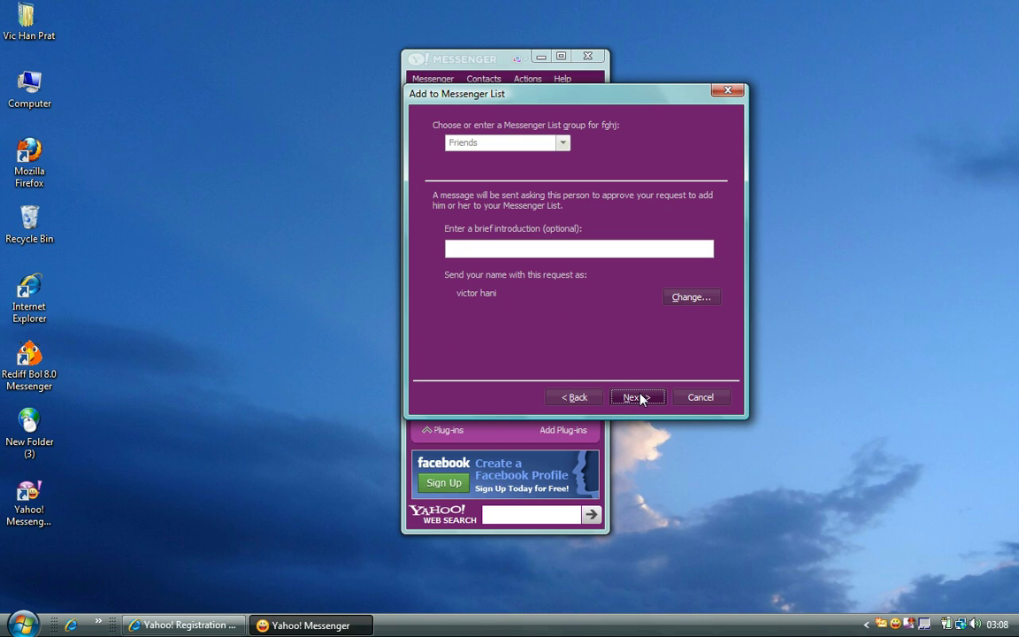
left_click(566, 246)
type("im victor..add me..")
left_click(688, 298)
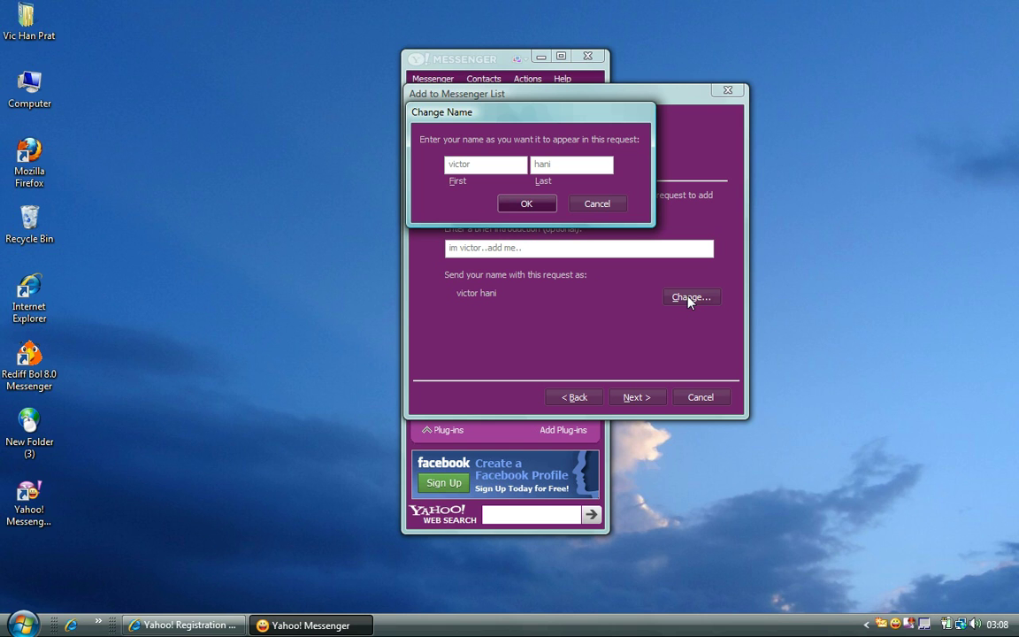
key("shift+End")
type("guess")
key("Tab")
type("me")
left_click(590, 206)
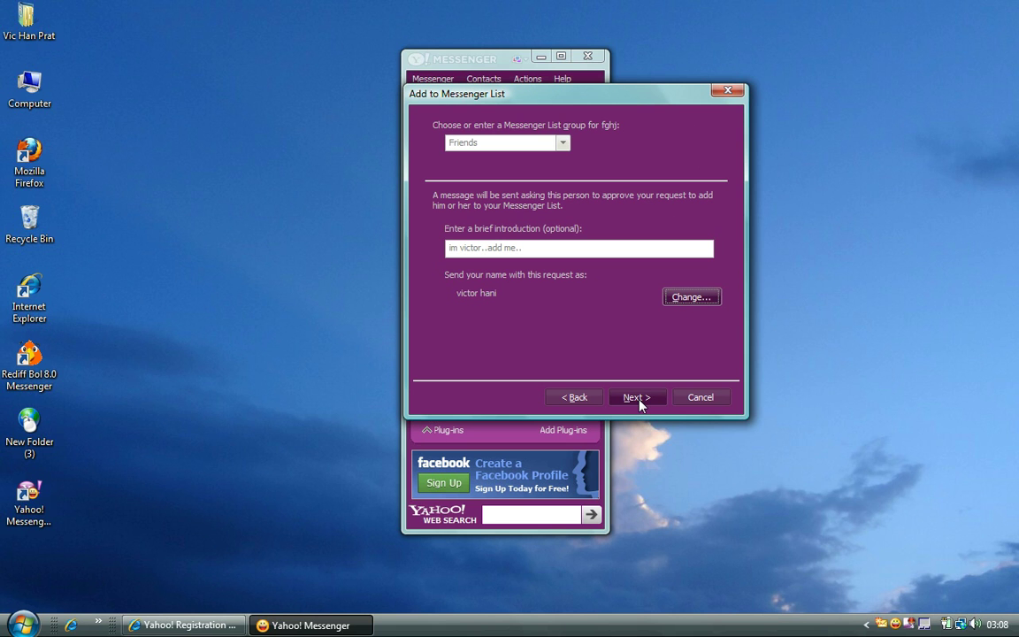
left_click(695, 398)
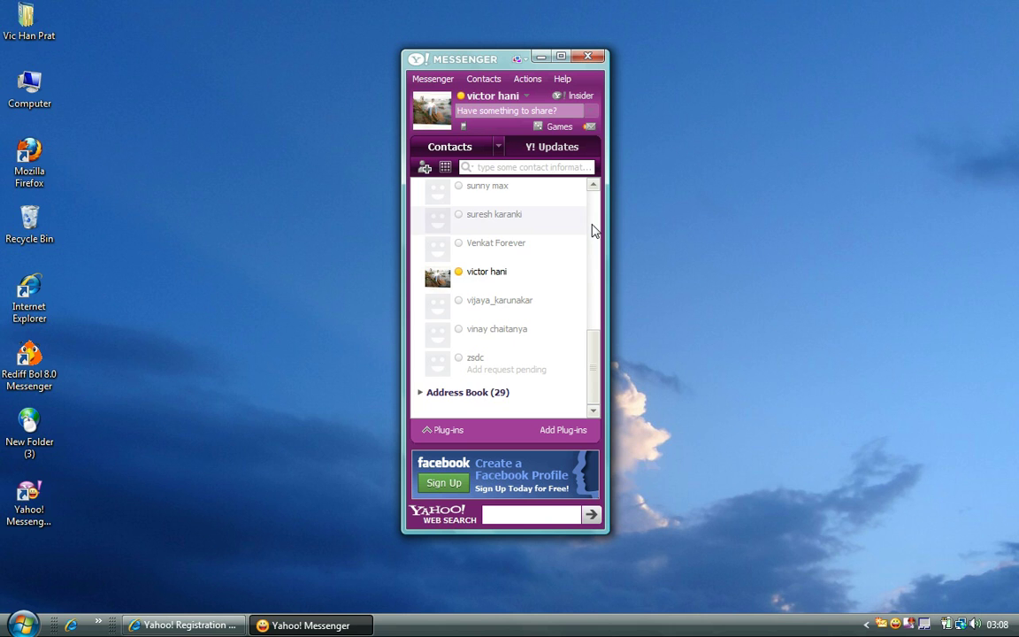
- Find the online friend in the contact list and open a conversation window with them
scroll(593, 230, "up", 10)
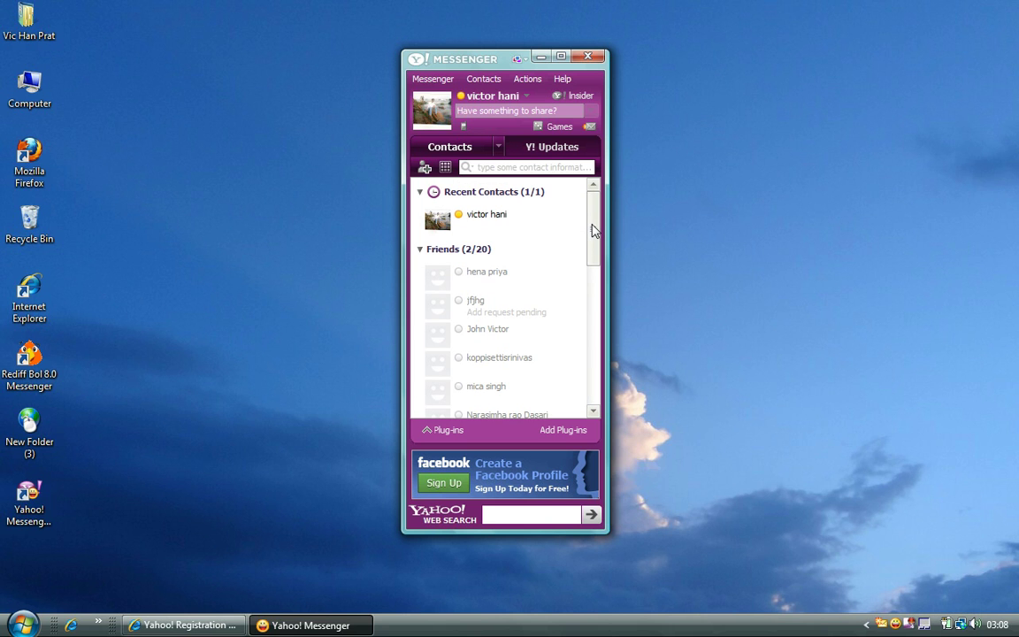
left_click_drag(592, 230, 598, 378)
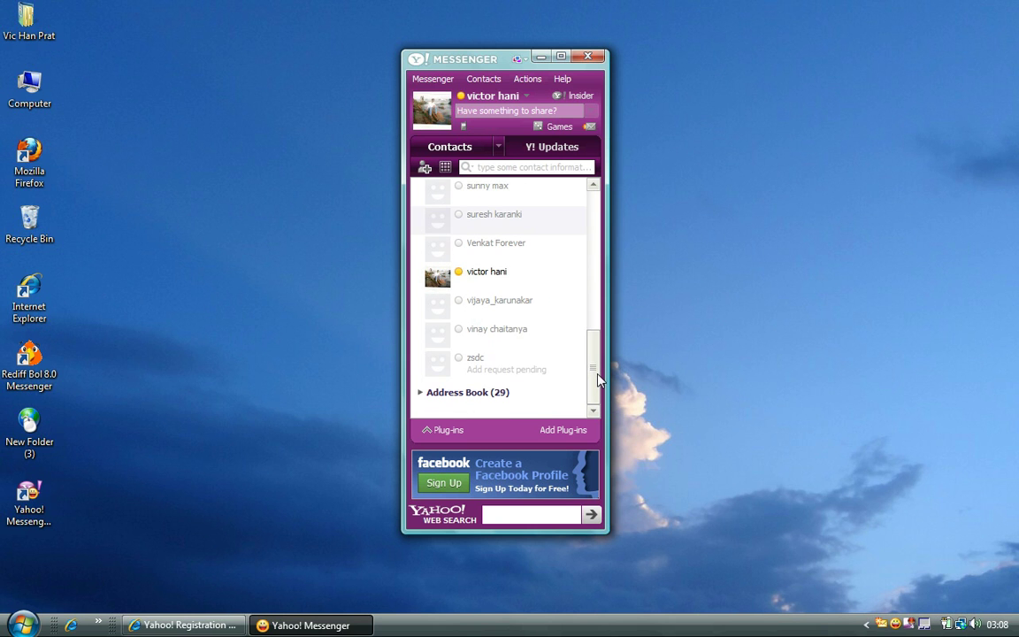
left_click(472, 288)
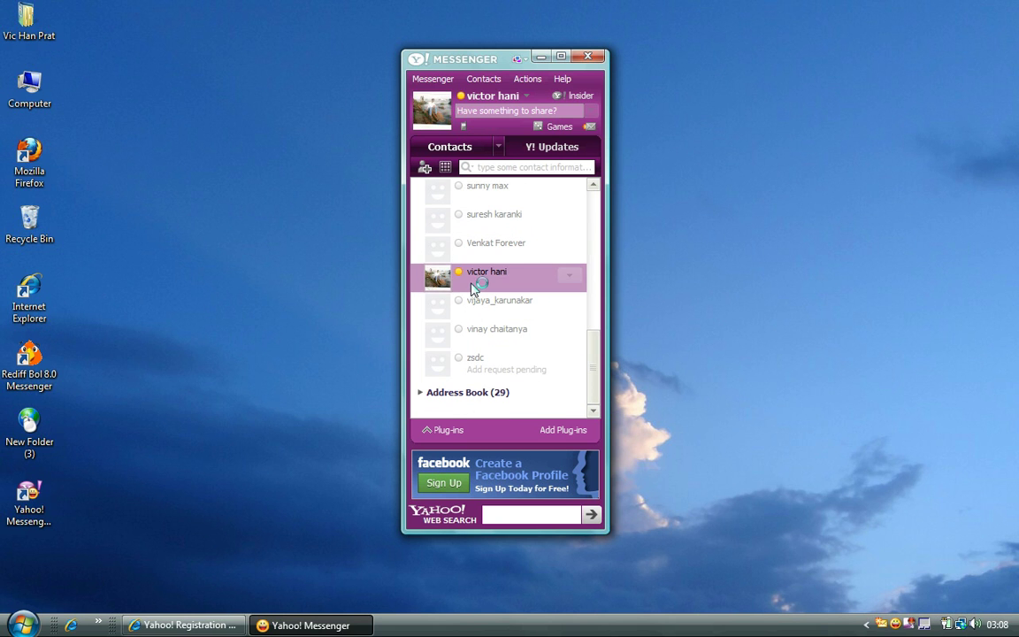
double_click(472, 289)
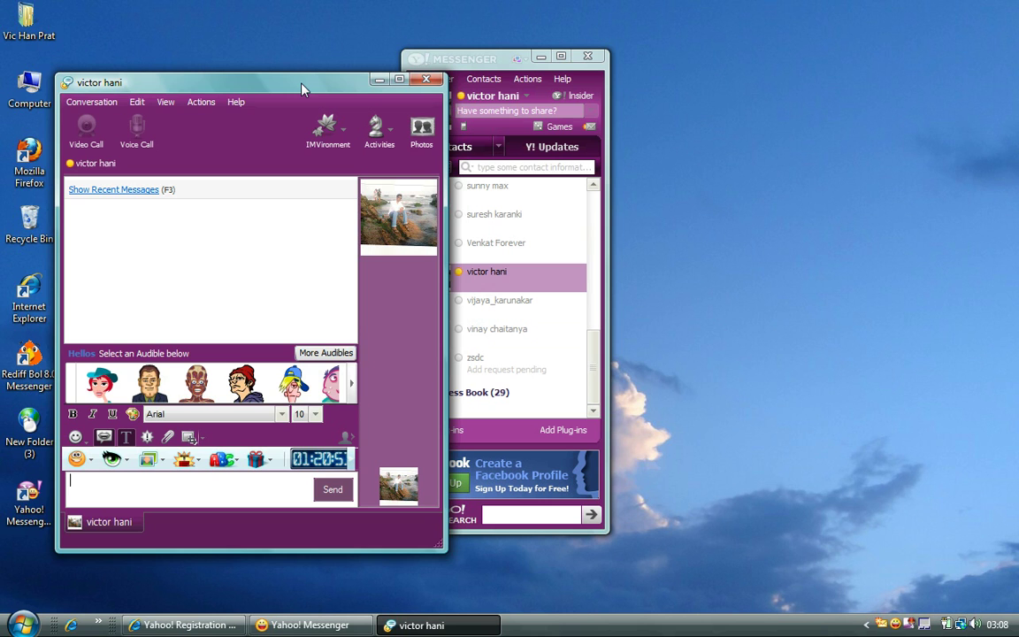
- Send 'hi' to the friend and start typing the reply 'how r u?'
left_click_drag(301, 89, 291, 27)
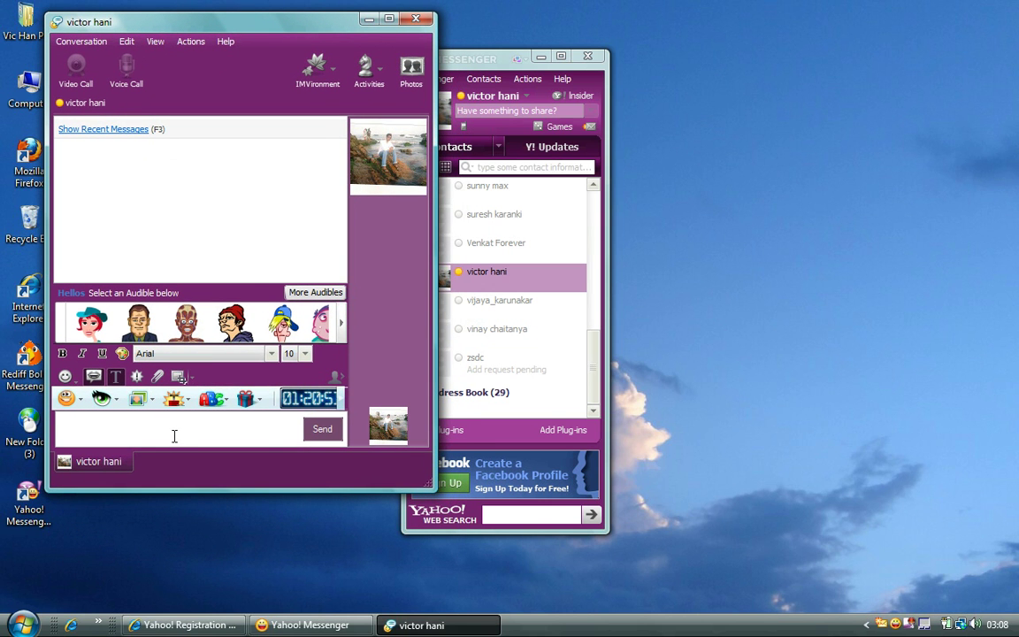
type("hi")
key("Return")
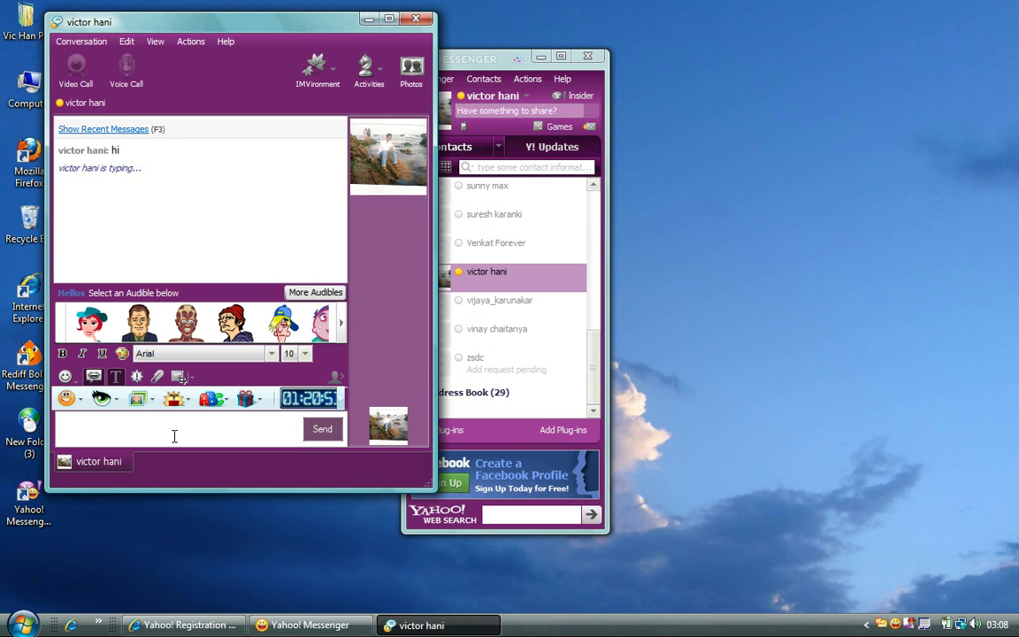
type("how r u?")
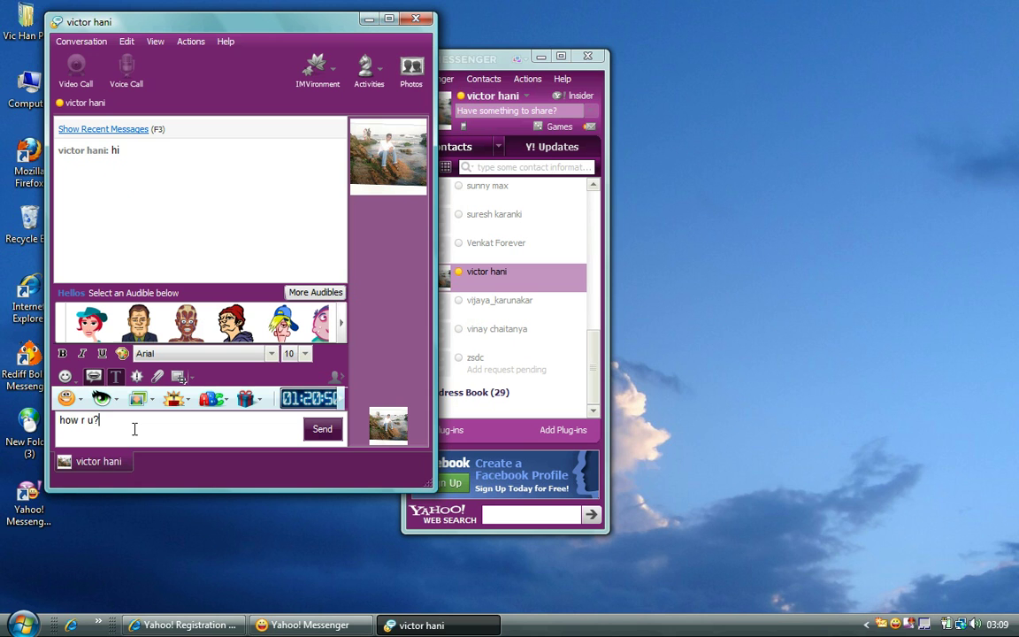
- Select all the draft text and make it bold, italic and underlined
left_click(127, 41)
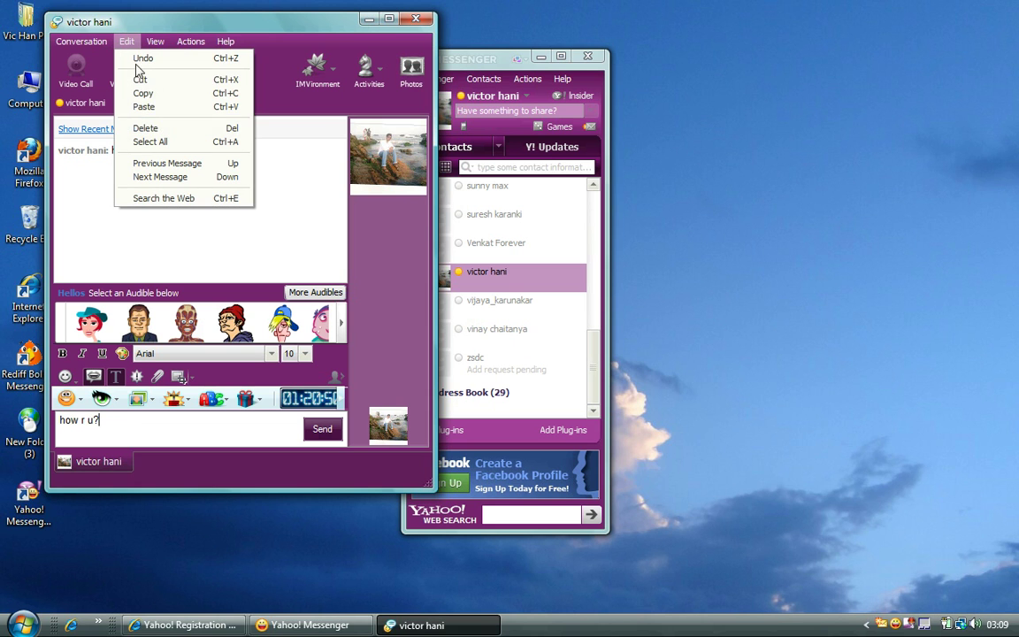
left_click(150, 141)
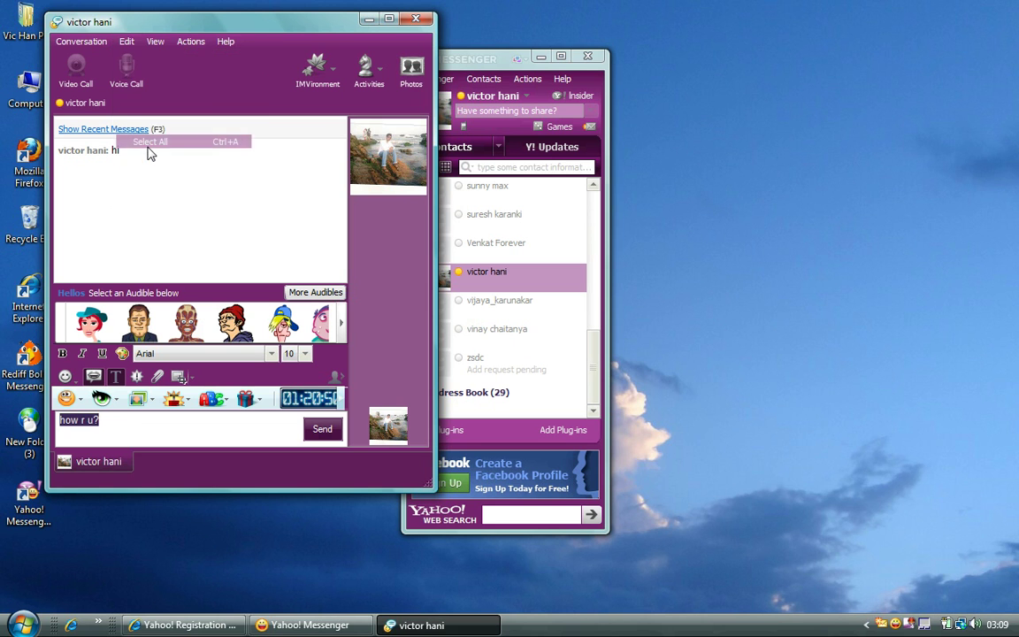
left_click(63, 354)
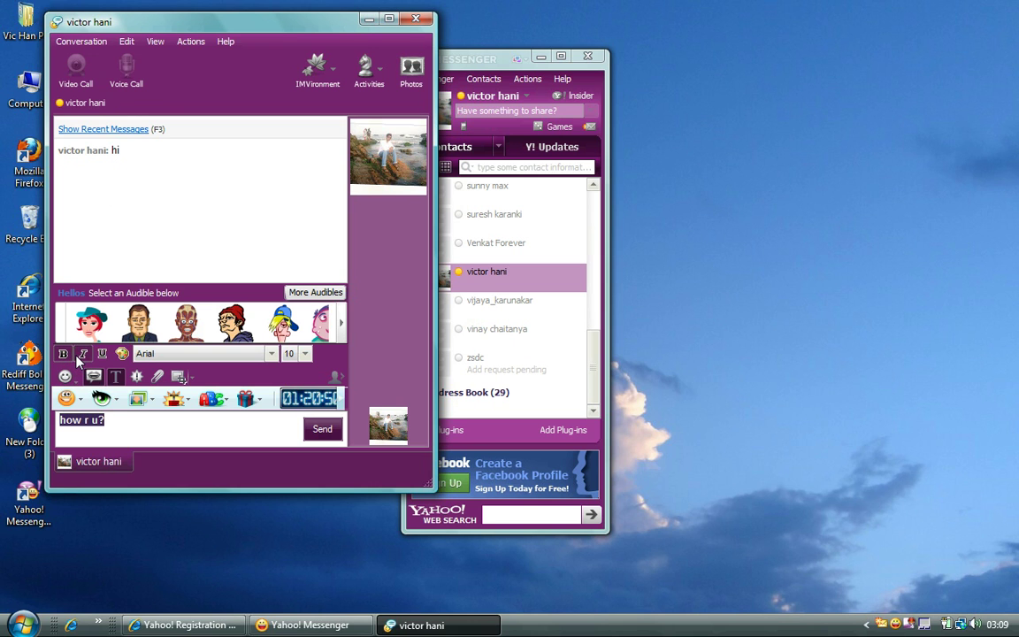
left_click(82, 354)
left_click(102, 353)
left_click(123, 354)
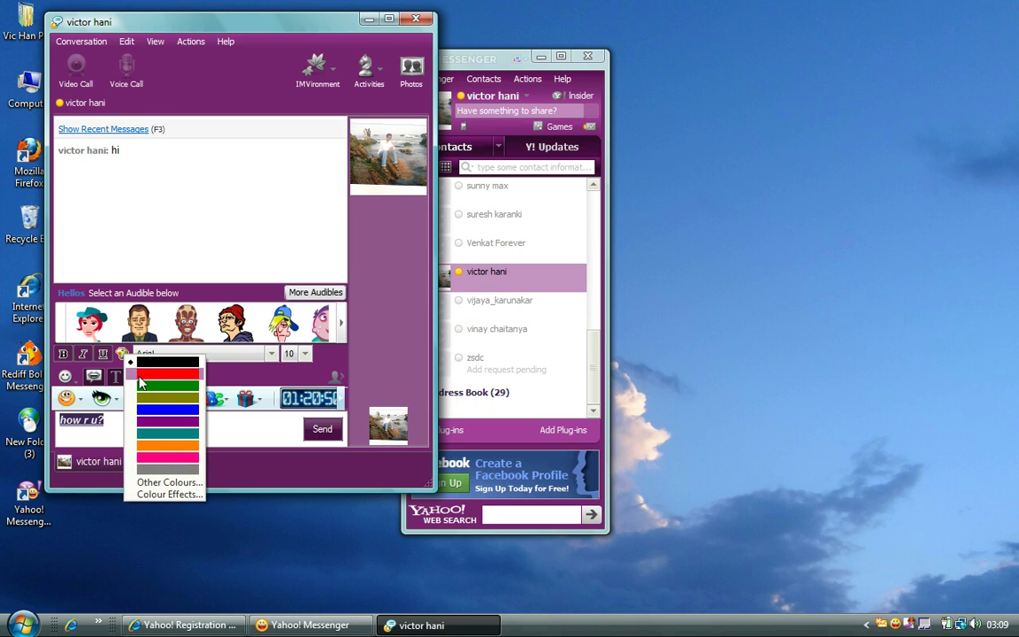
left_click(139, 387)
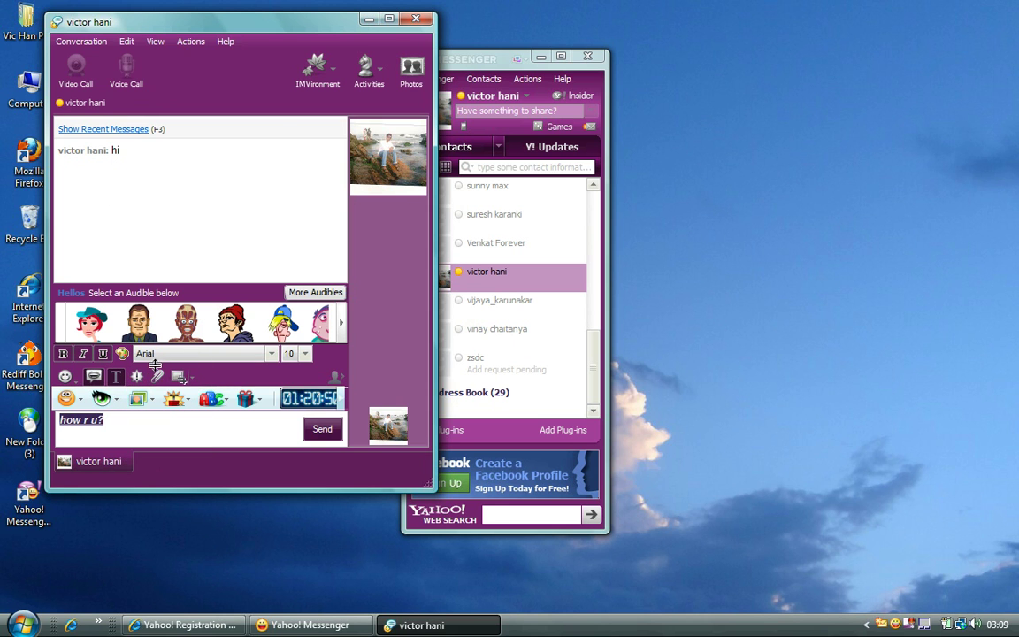
- Set the draft message font to Palatino Linotype at size 32
left_click(164, 353)
key("p")
key("Down")
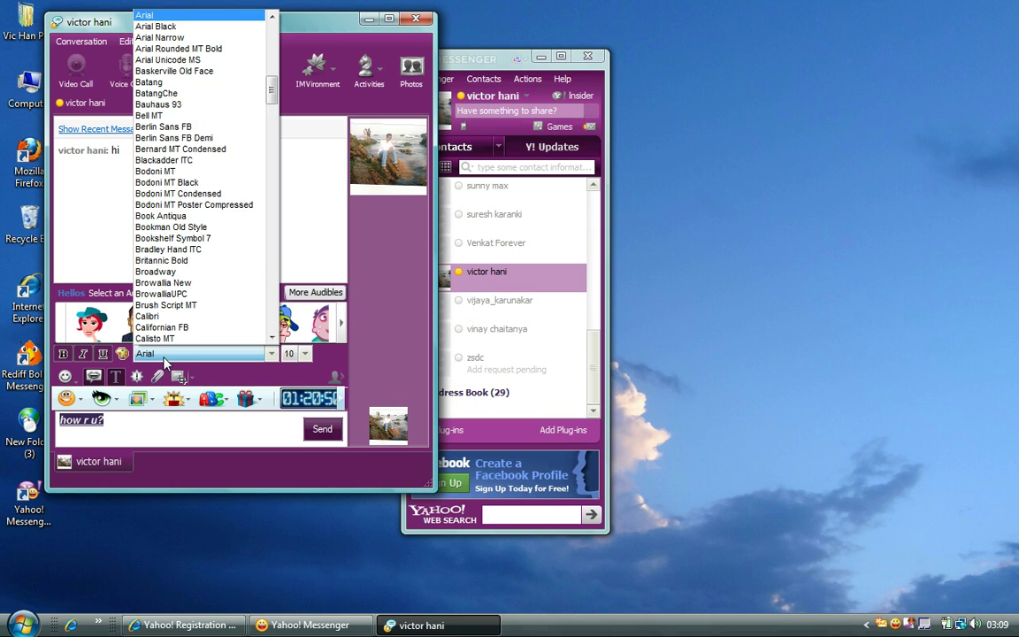
key("Return")
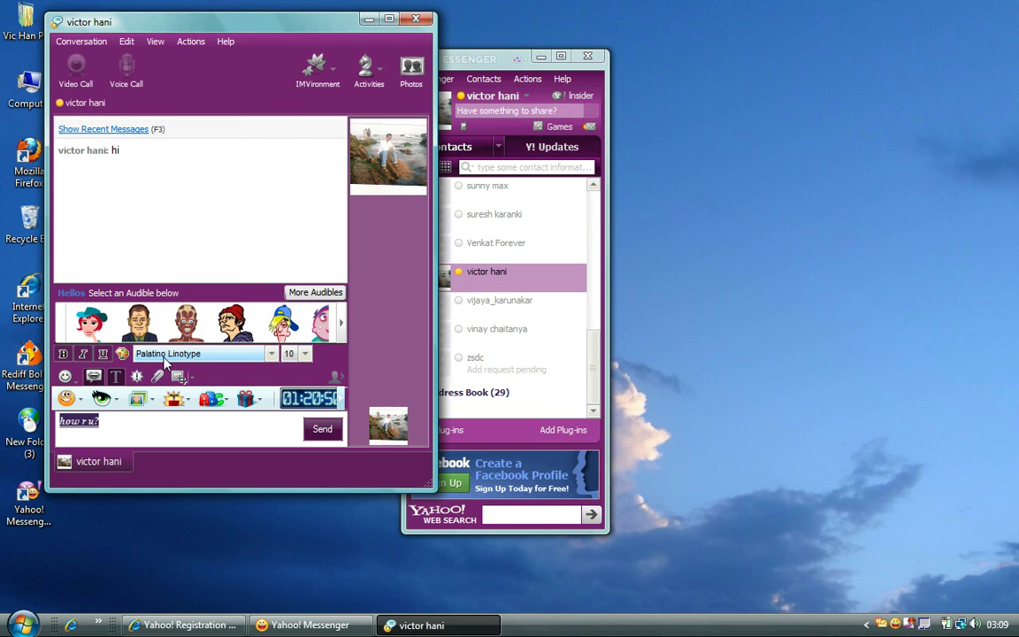
left_click(300, 354)
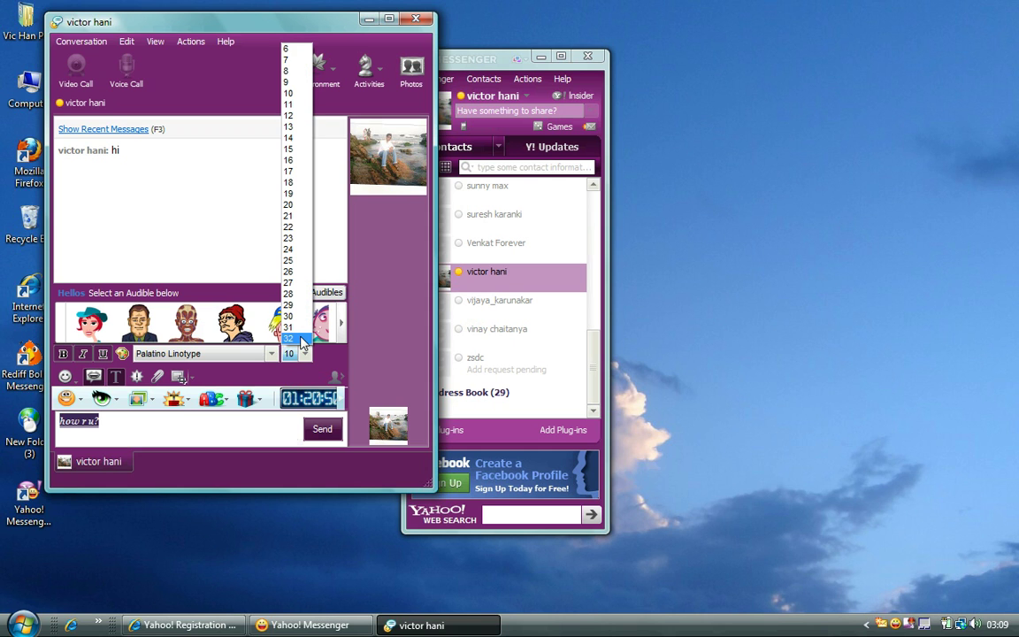
left_click(299, 339)
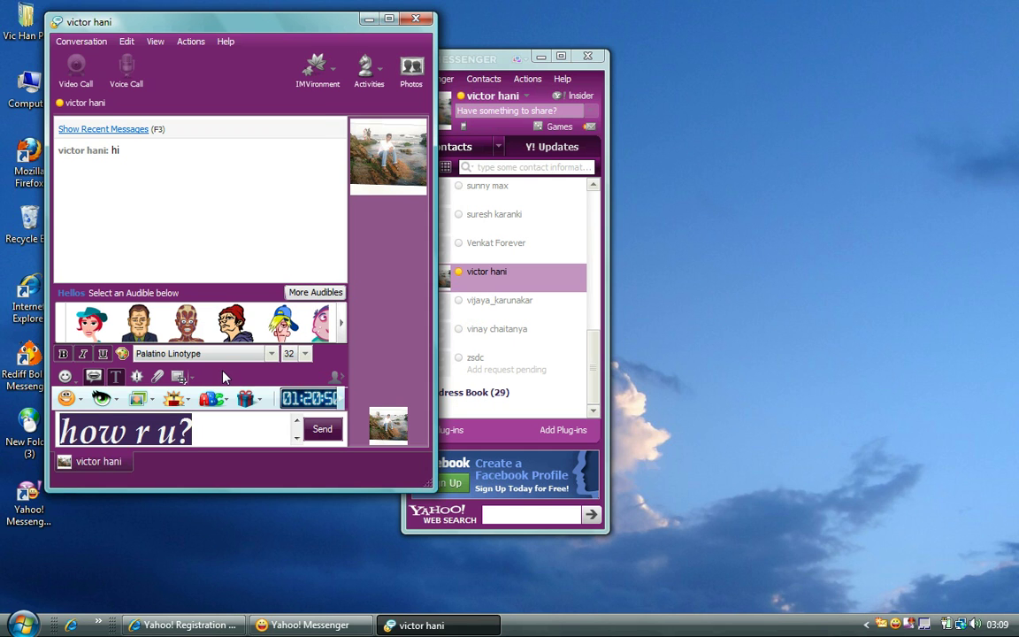
- Look through the text colour choices and full colour picker without choosing a colour
left_click(122, 353)
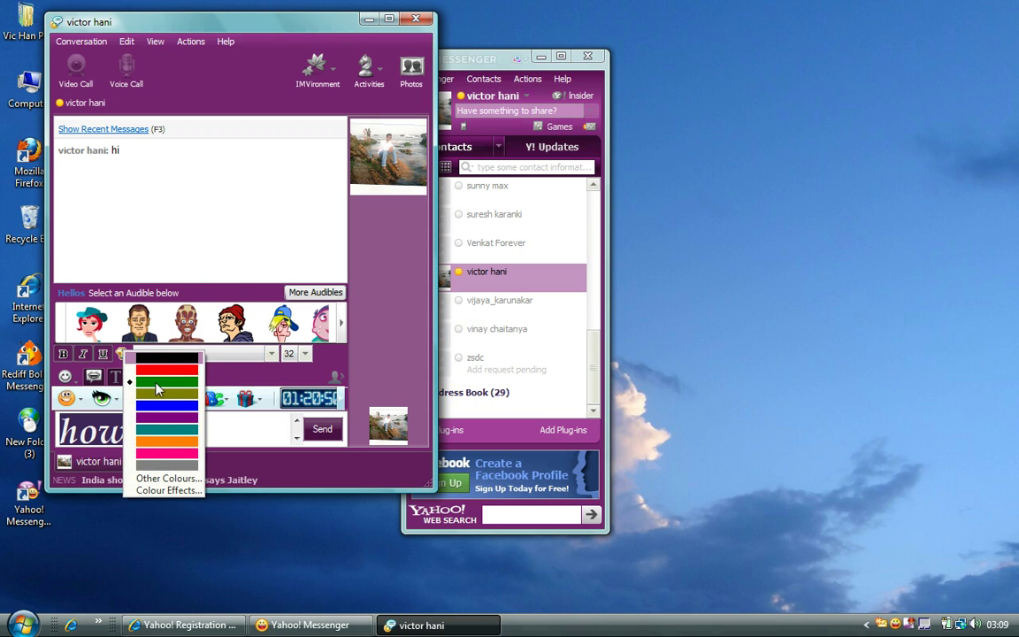
left_click(154, 481)
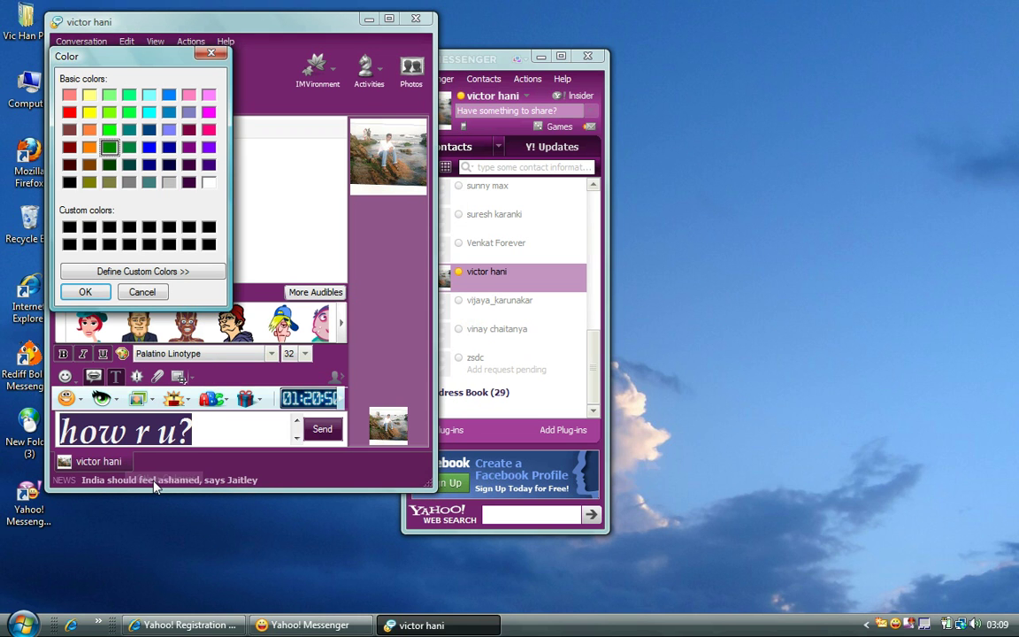
left_click(212, 56)
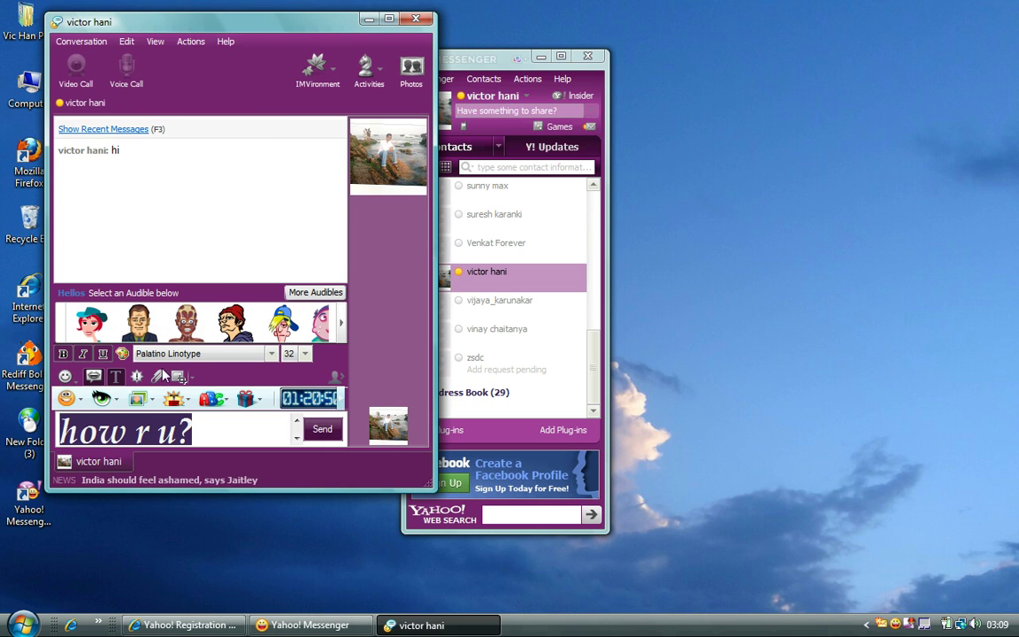
left_click(124, 356)
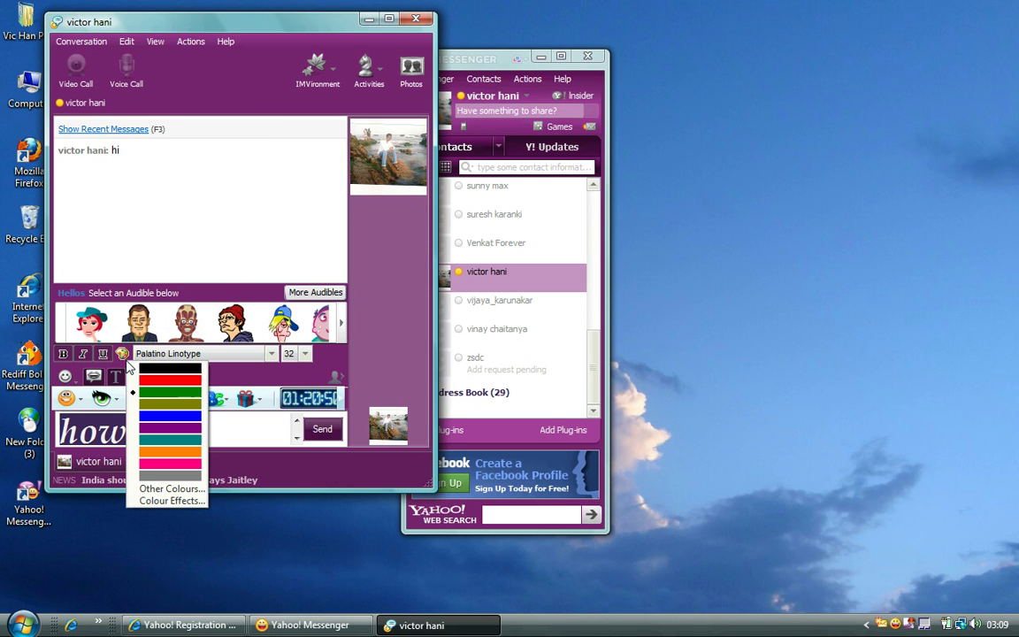
- In Colour Effects, replace yellow with pink so the blend is green, blue, cyan and pink
left_click(177, 502)
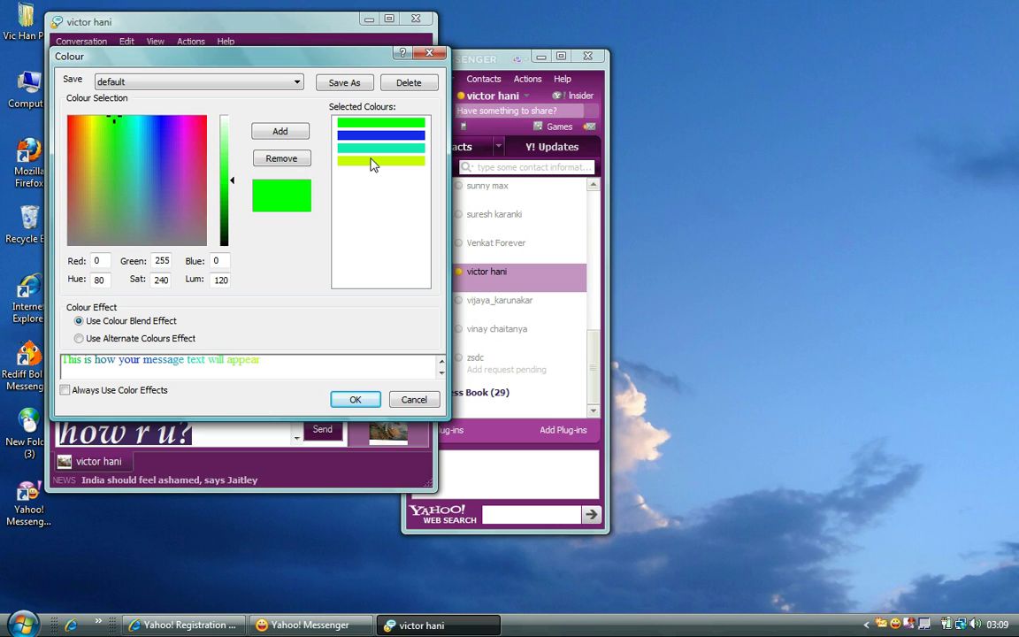
left_click(372, 168)
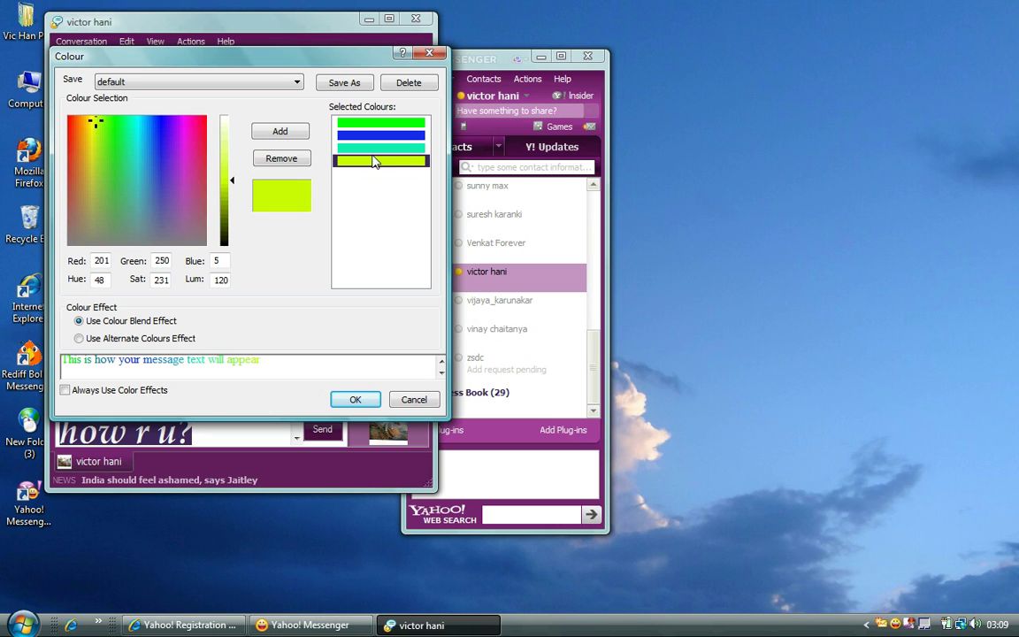
left_click(294, 159)
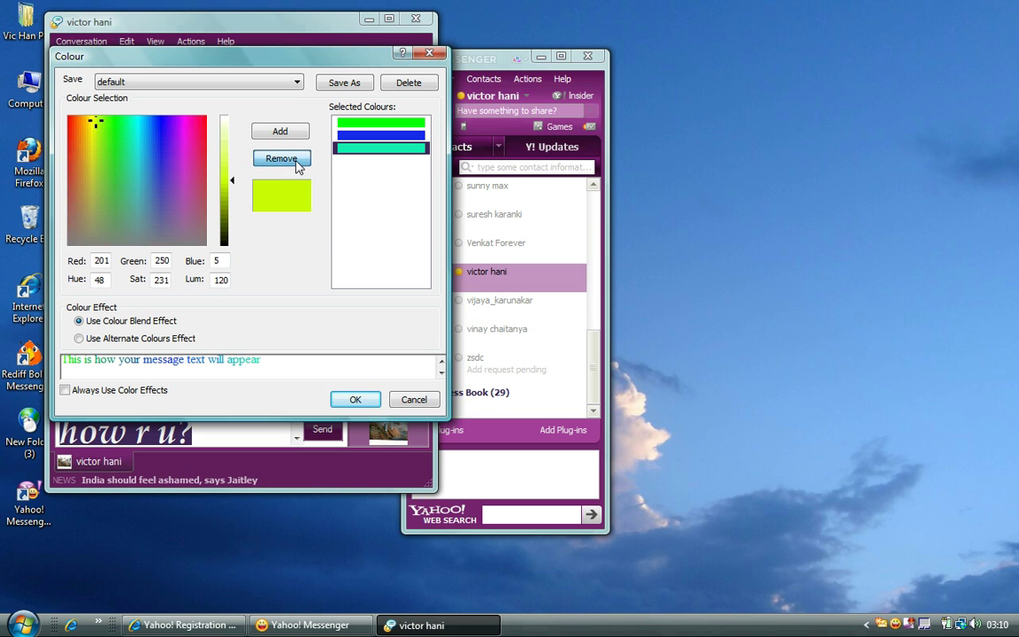
left_click(195, 135)
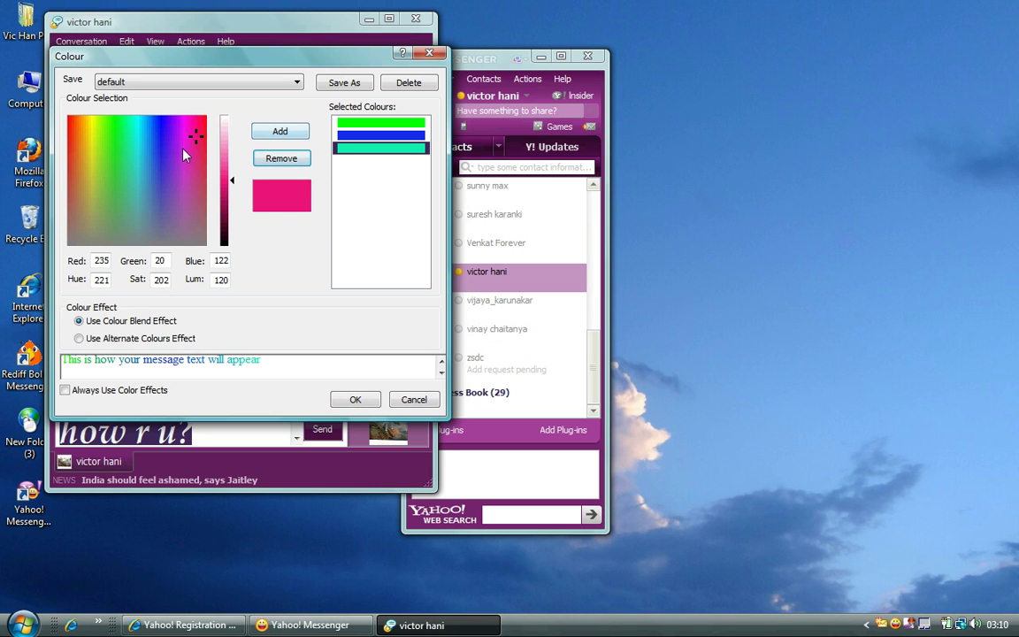
left_click(279, 132)
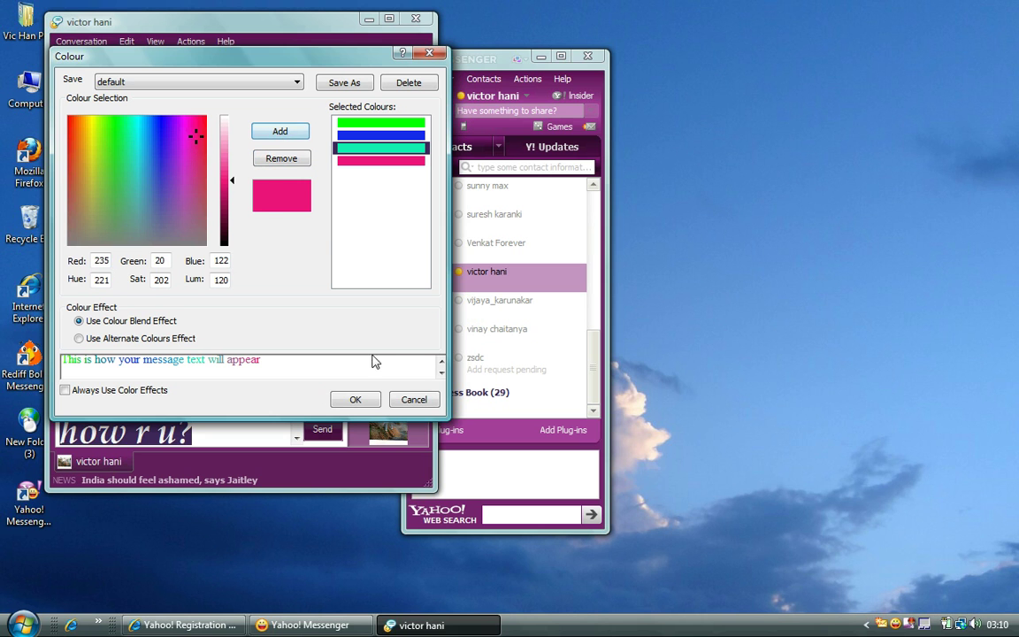
left_click(353, 401)
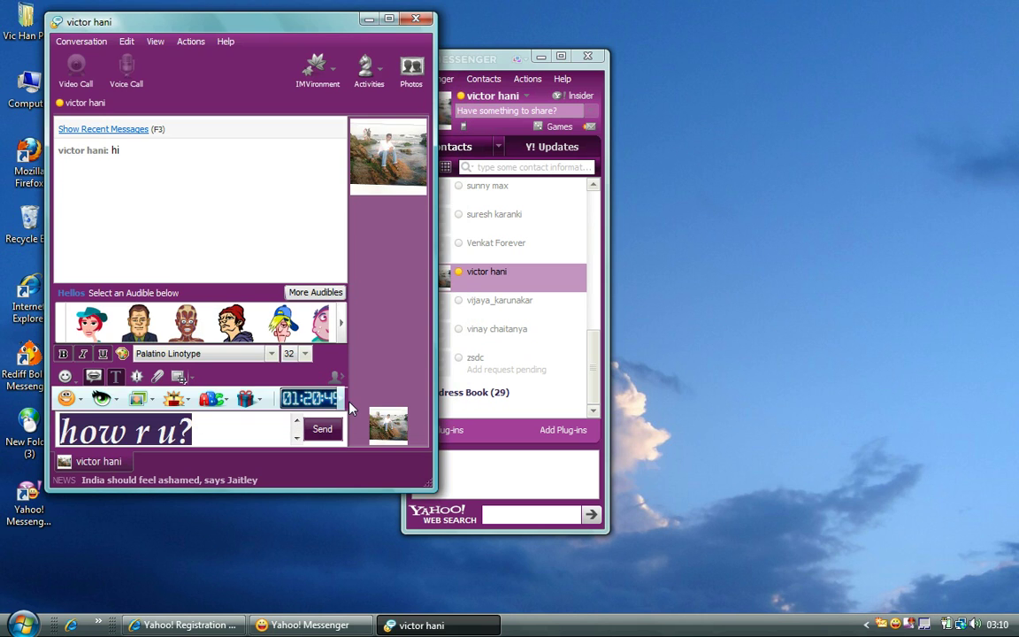
- Send the formatted 'how r u?', two buzzes, and a talk-to-the-hand emoticon
left_click(241, 431)
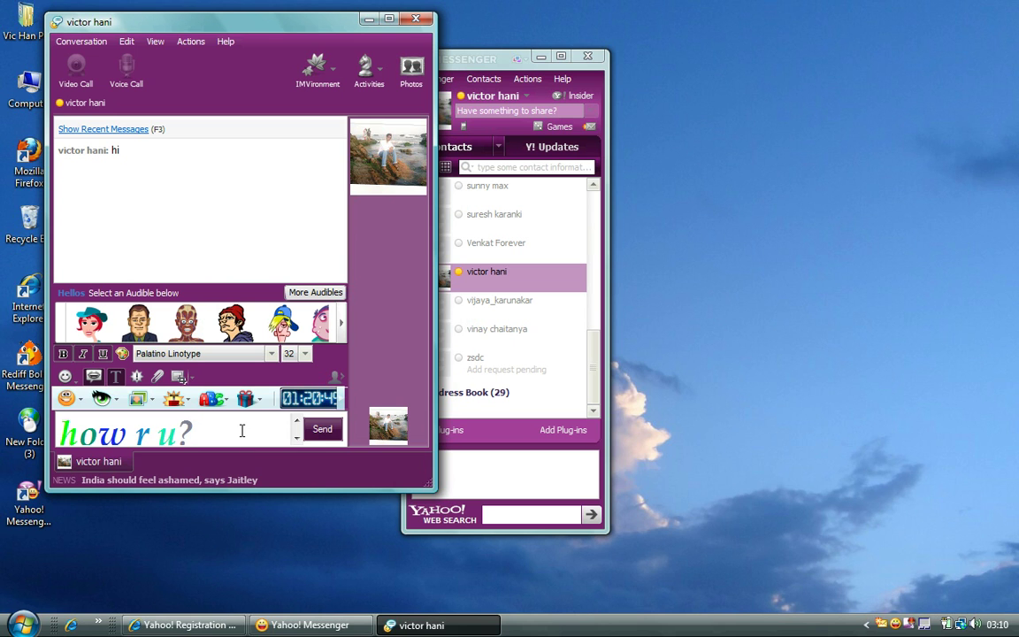
left_click(322, 433)
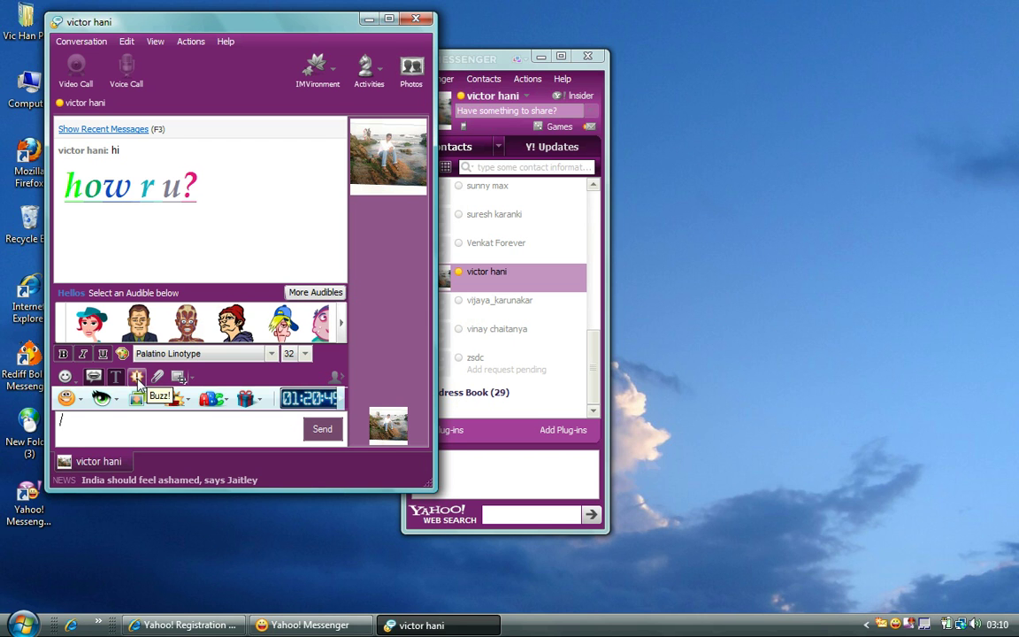
left_click(137, 377)
left_click(137, 378)
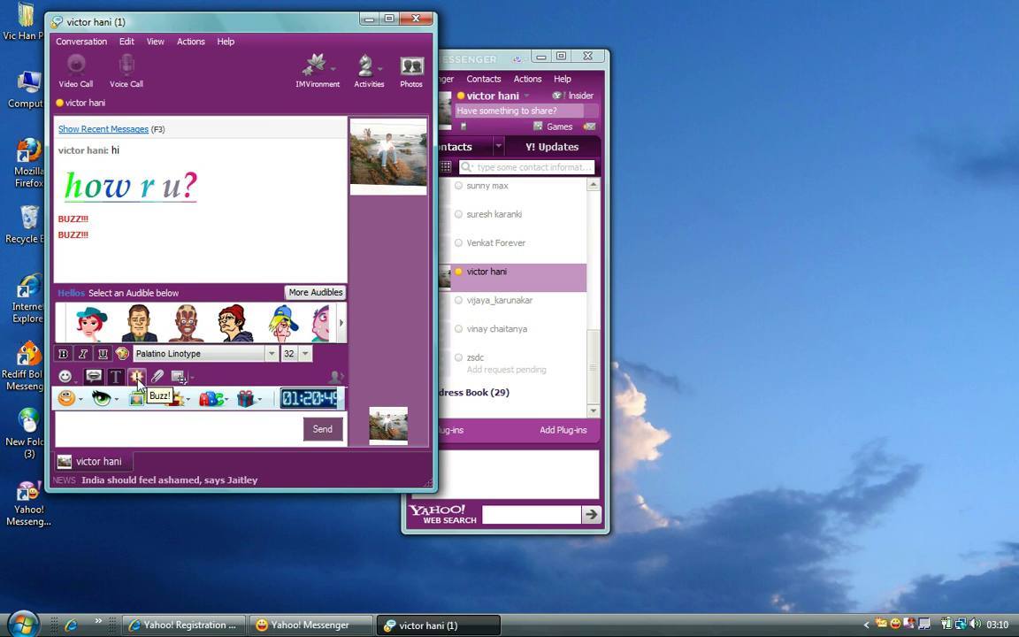
left_click(65, 378)
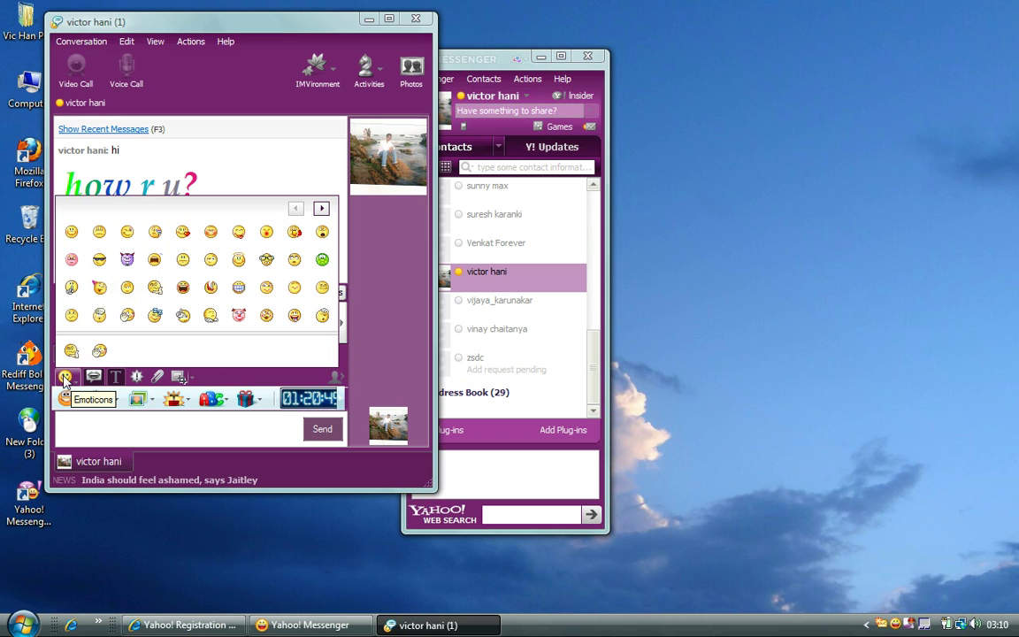
left_click(127, 316)
left_click(322, 428)
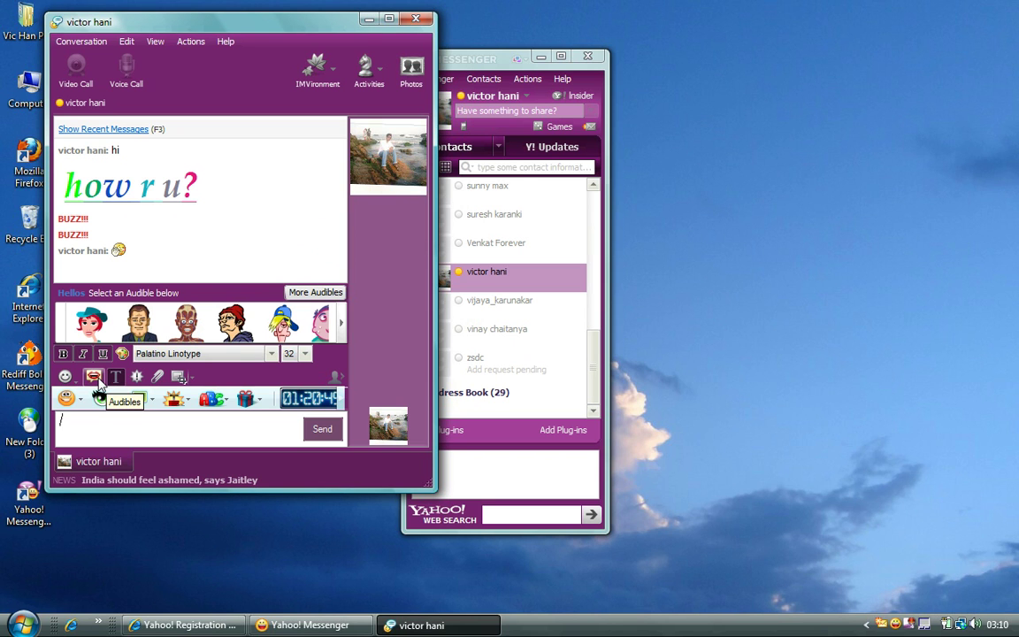
mouse_move(279, 331)
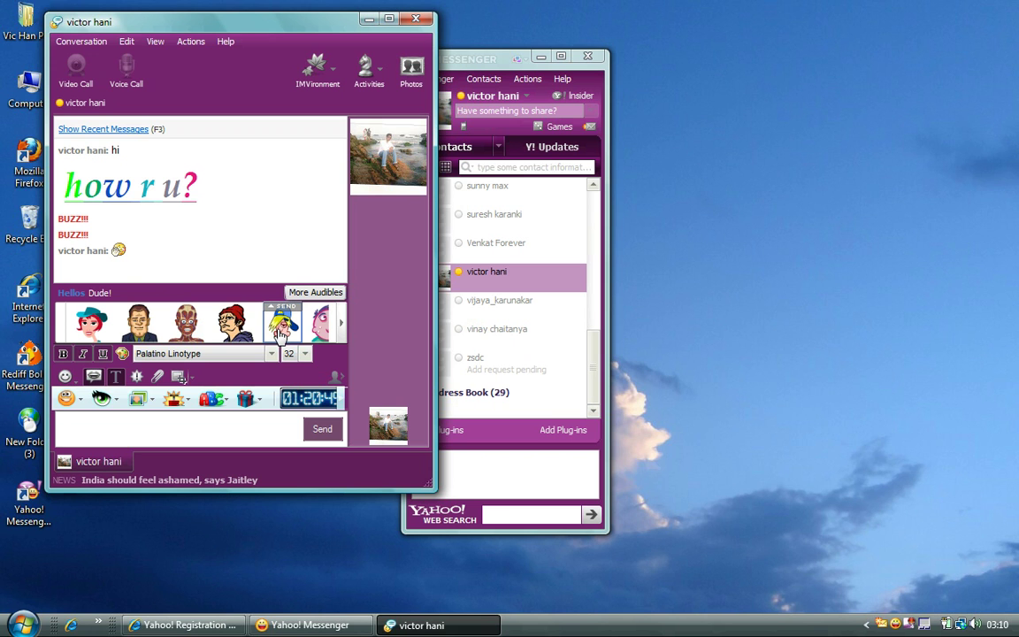
mouse_move(98, 325)
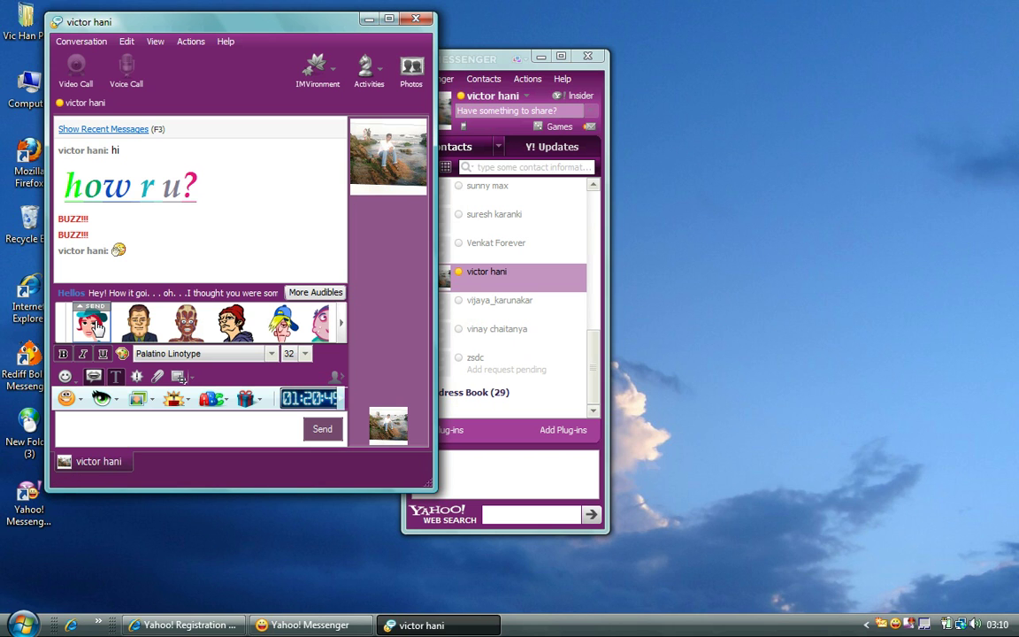
left_click(294, 294)
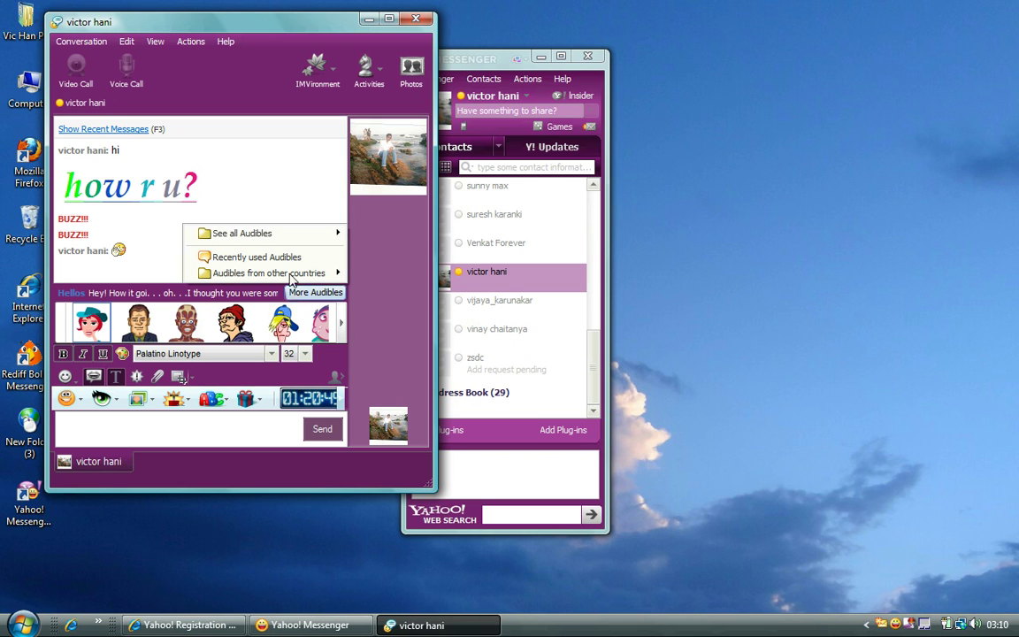
mouse_move(273, 235)
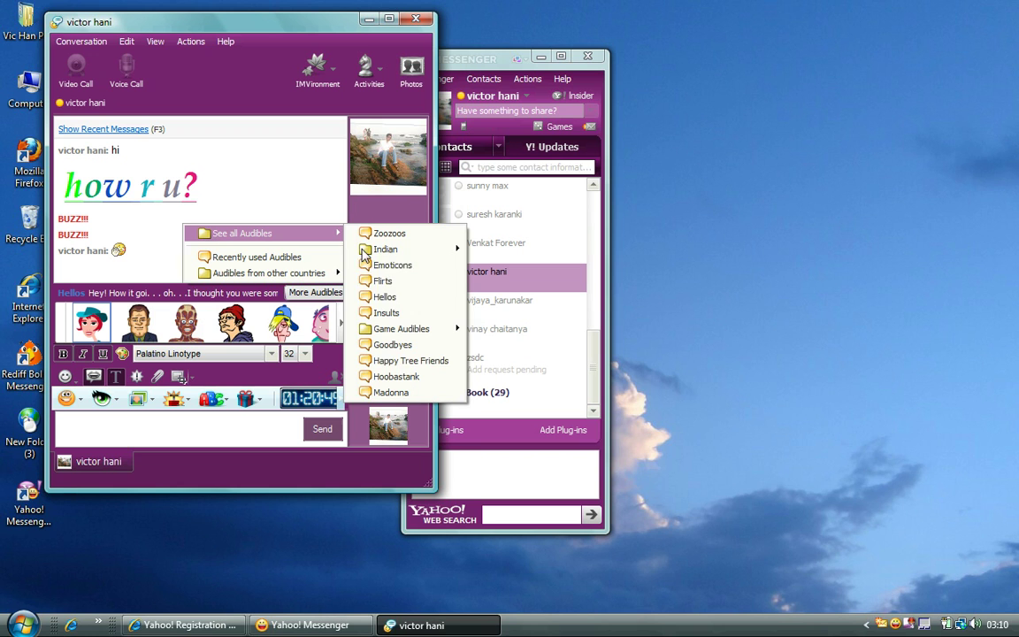
left_click(225, 416)
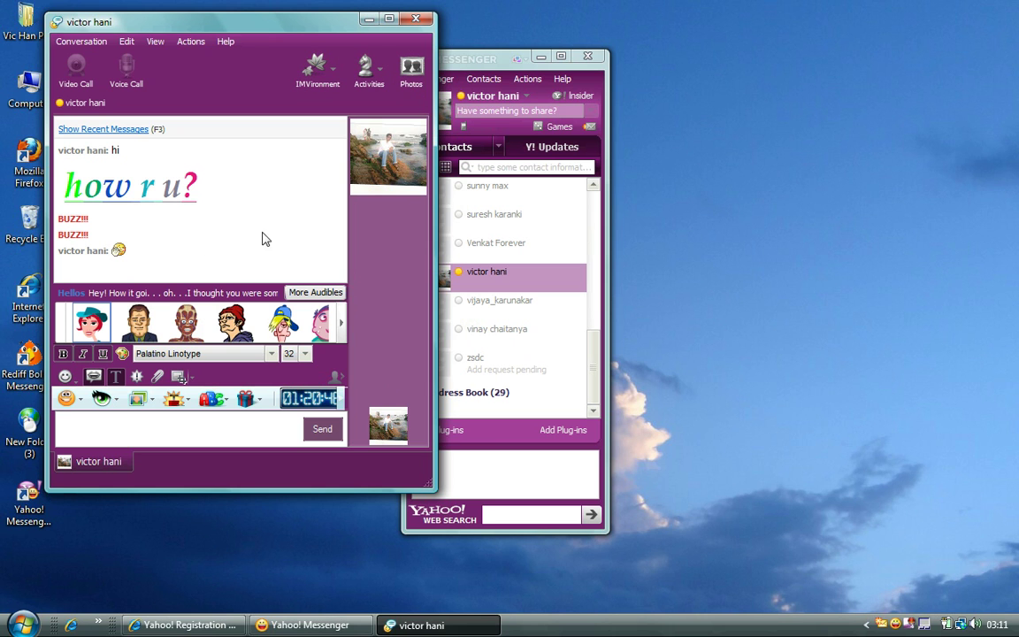
- Apply the Love and Friendship 'Falling Hearts' IMVironment, then buzz the contact again
left_click(331, 77)
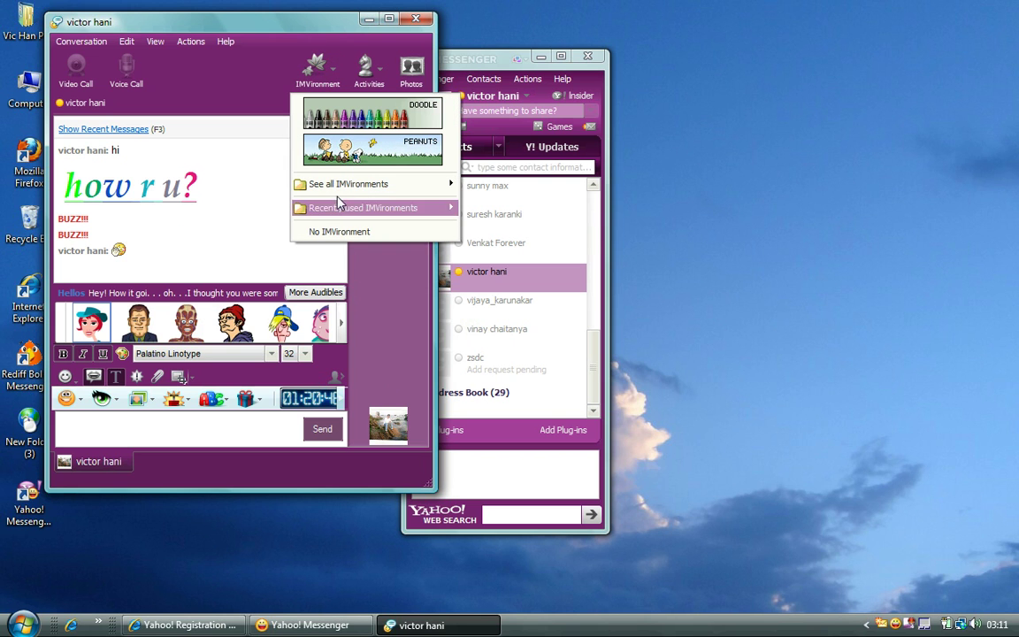
mouse_move(341, 197)
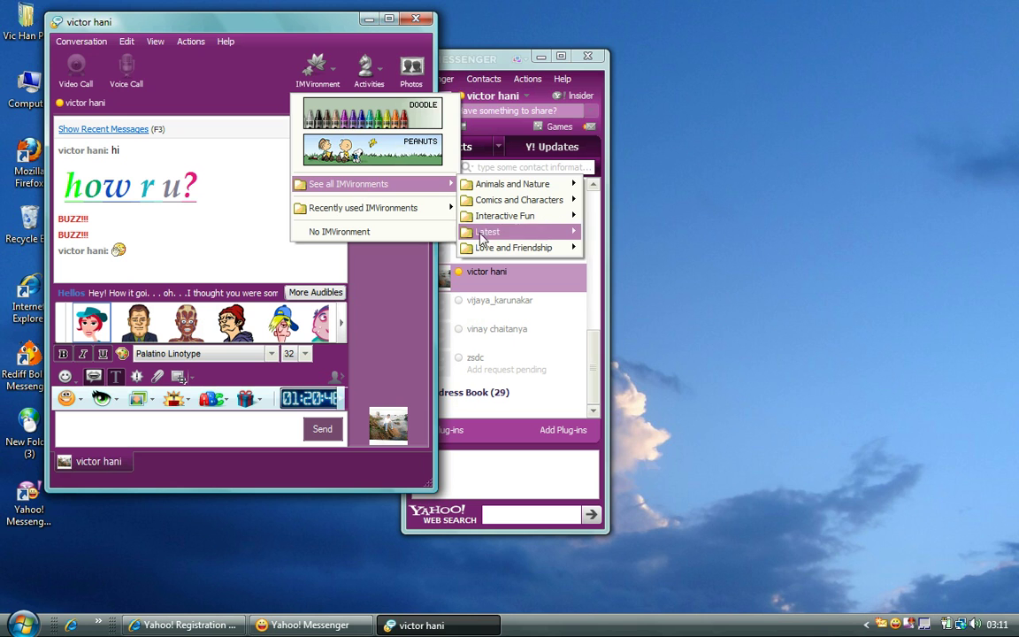
mouse_move(485, 252)
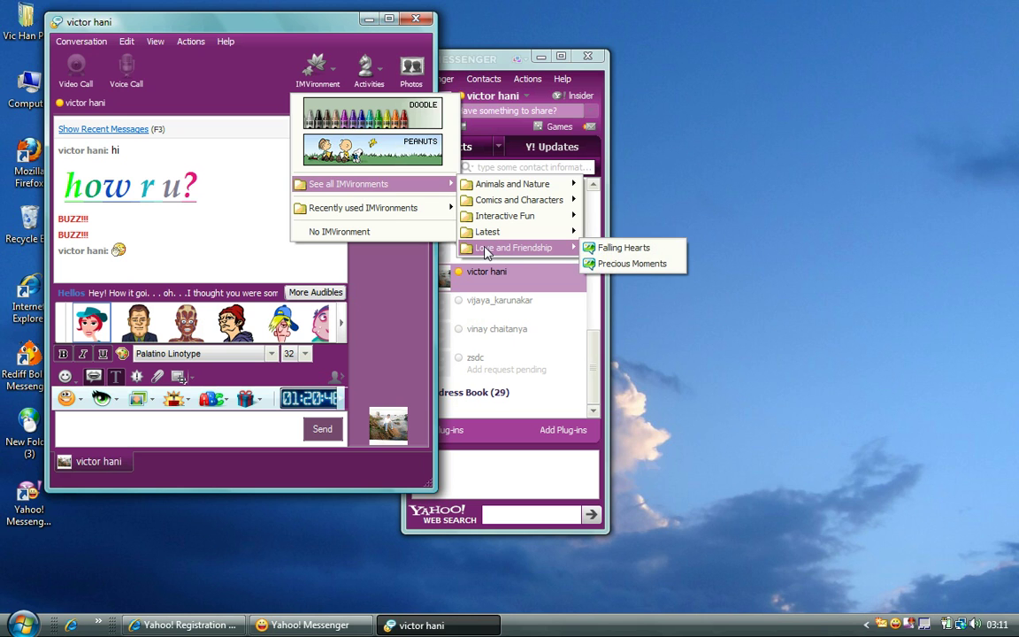
left_click(619, 248)
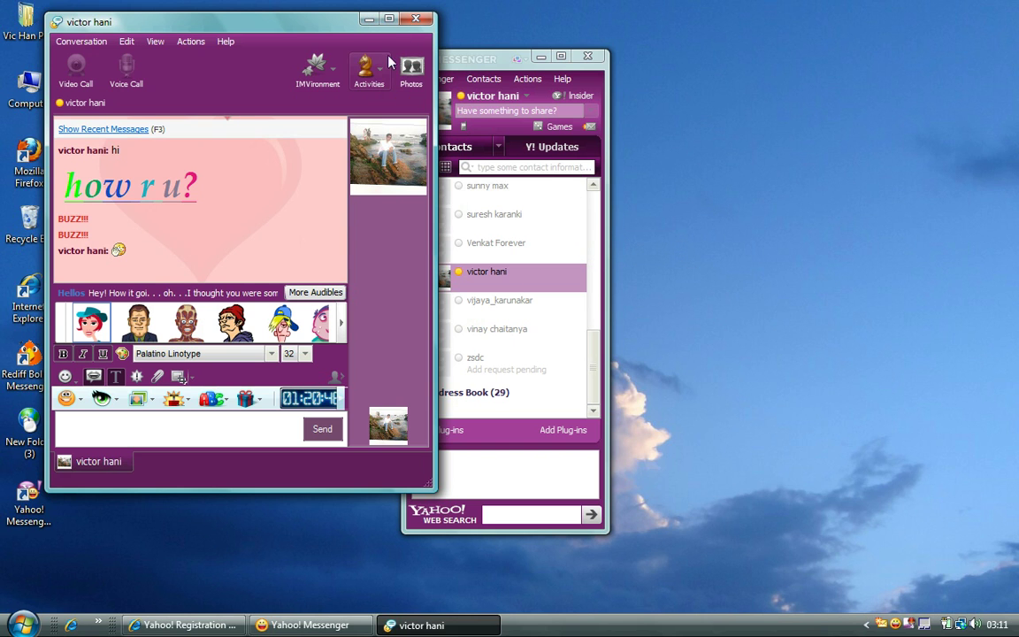
left_click(389, 19)
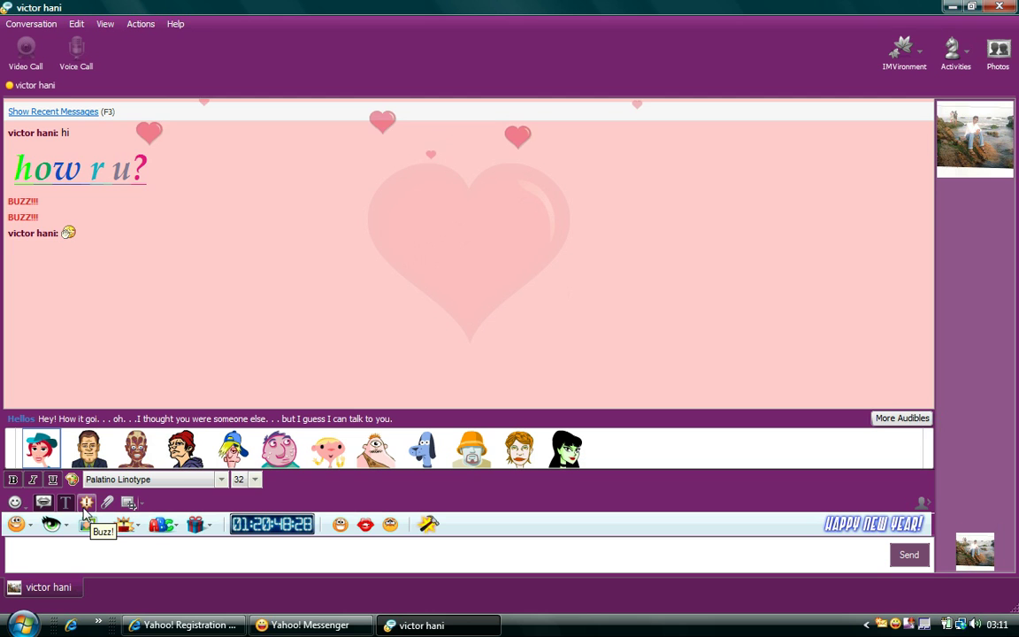
left_click(86, 502)
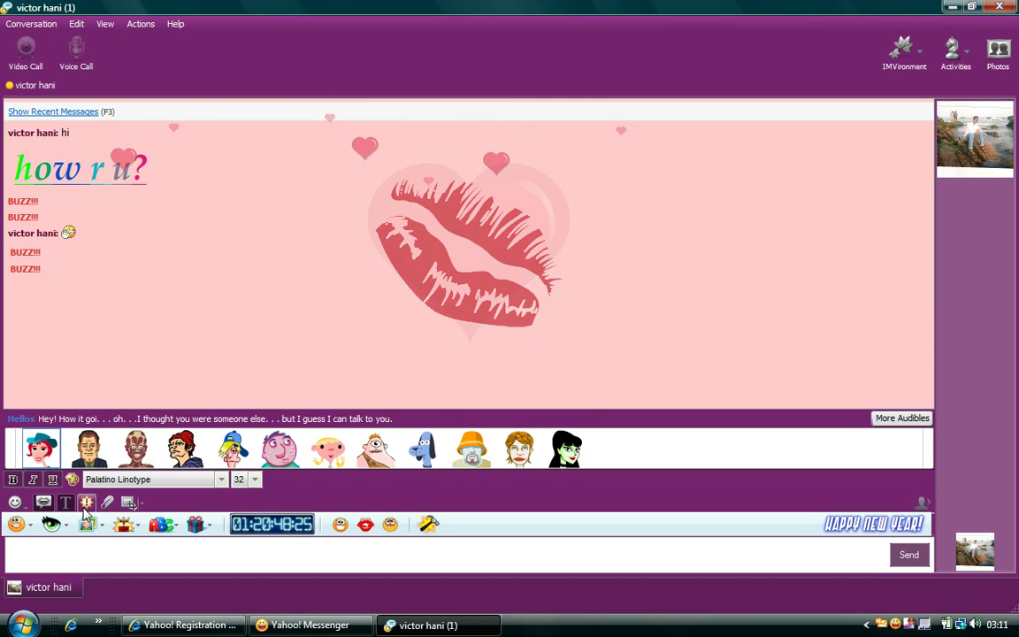
left_click(970, 8)
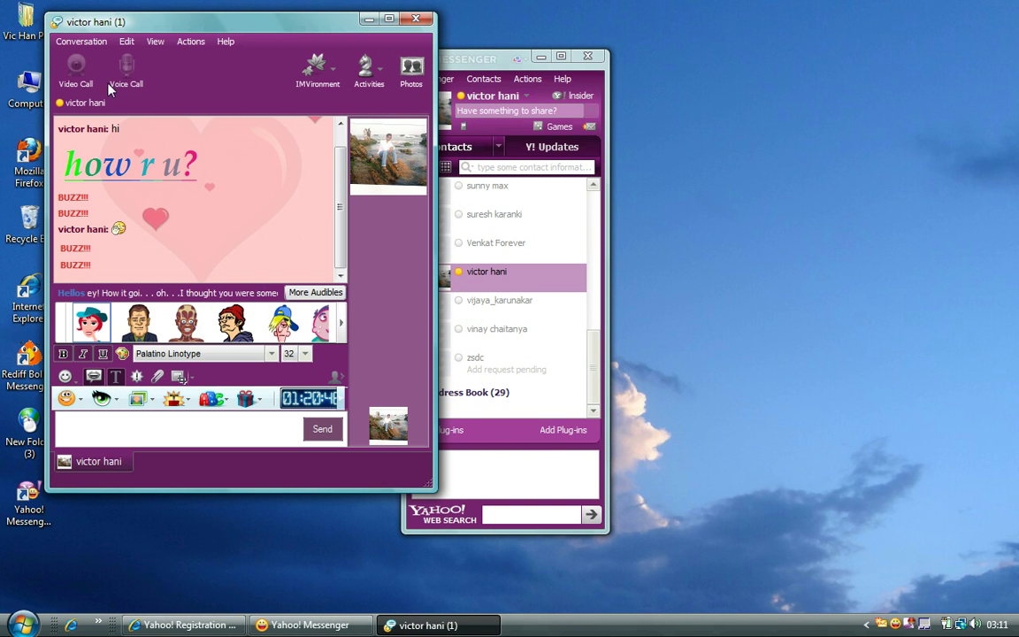
- Start a new conversation with the second contact and switch to their tab, which shows an offline notice
left_click(67, 39)
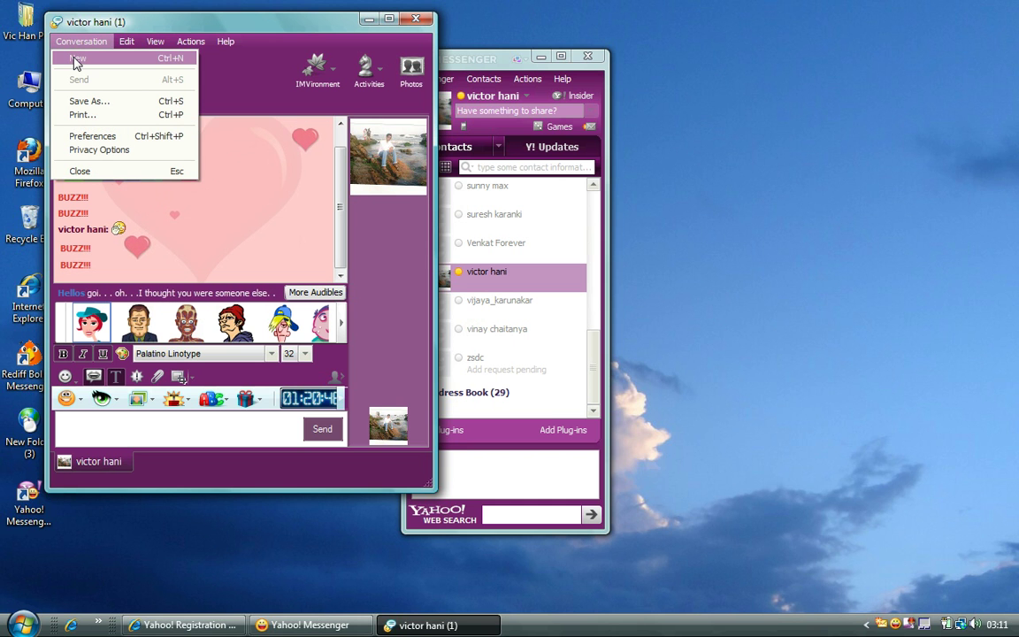
left_click(76, 61)
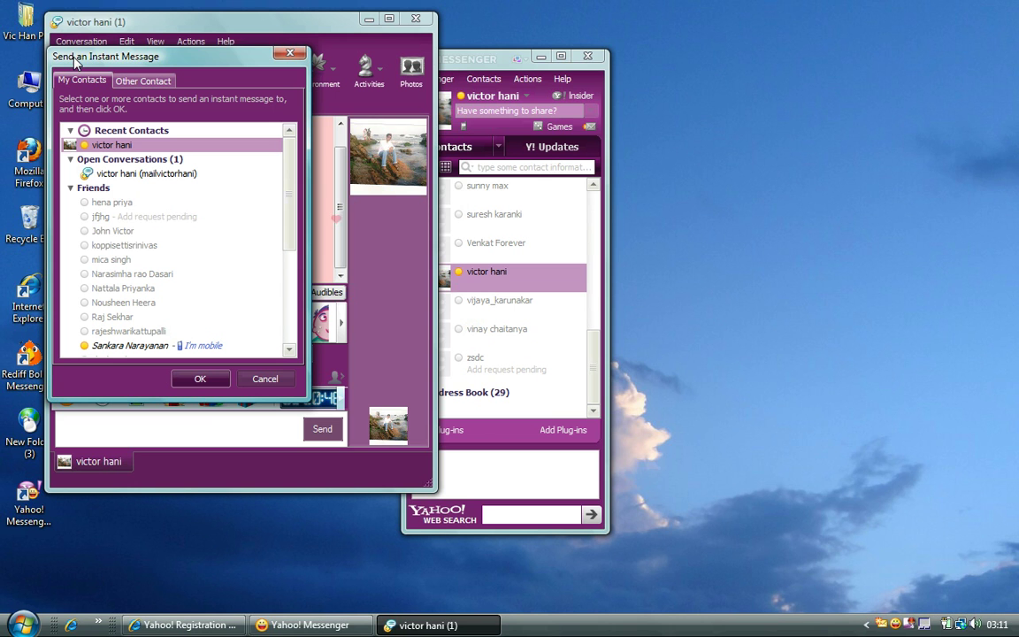
left_click(130, 234)
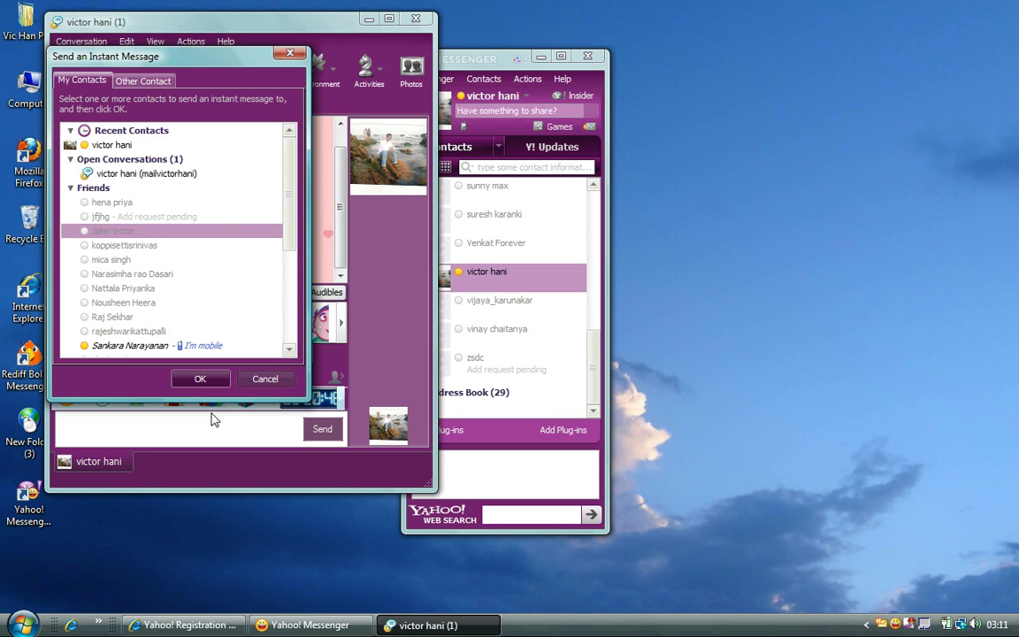
left_click(200, 379)
key("ctrl+m")
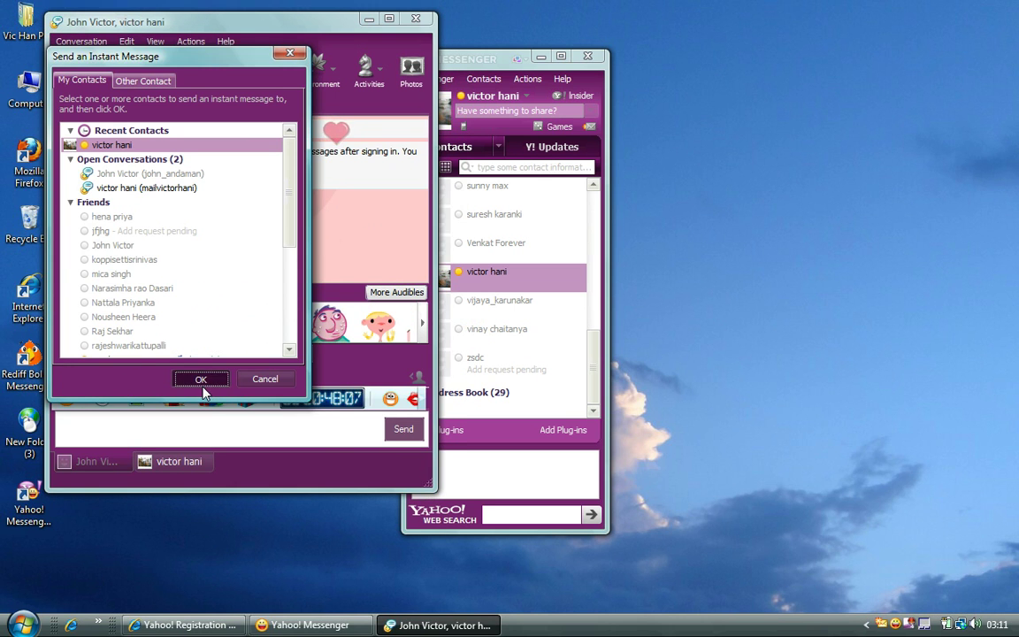
left_click(202, 385)
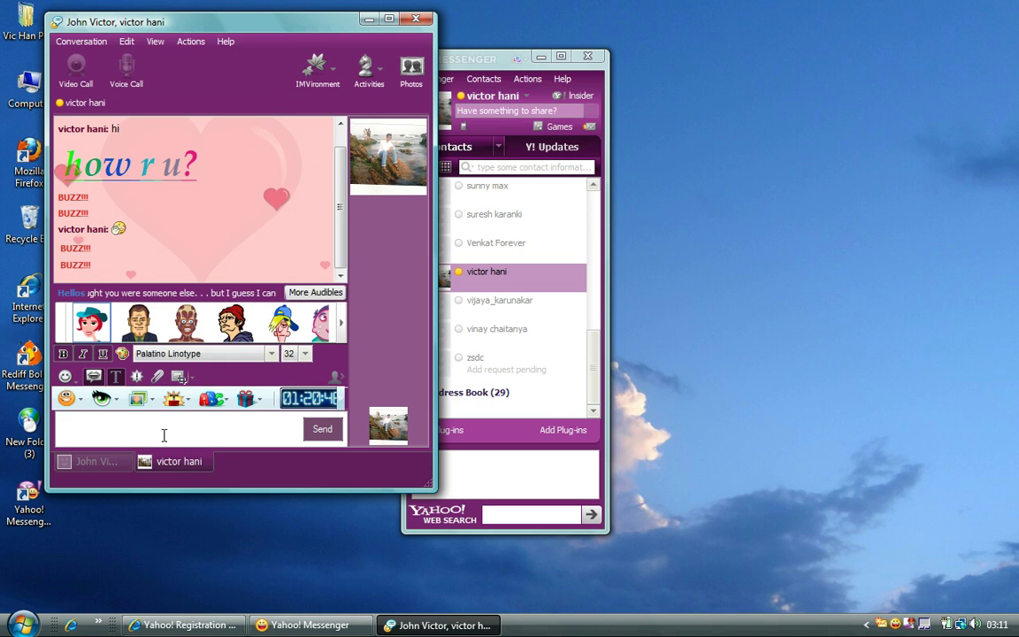
left_click(80, 41)
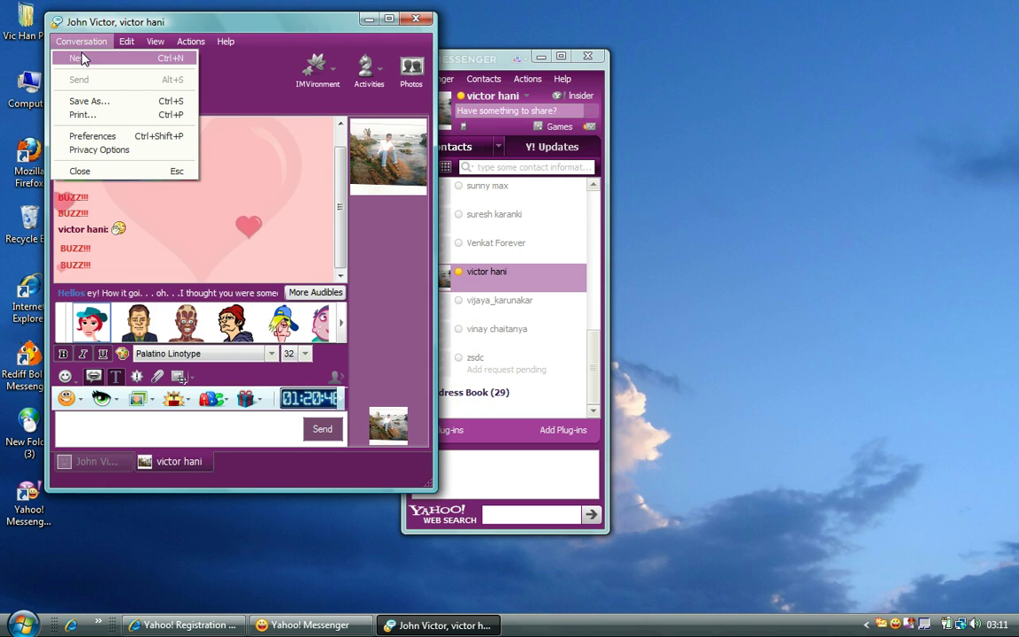
left_click(81, 59)
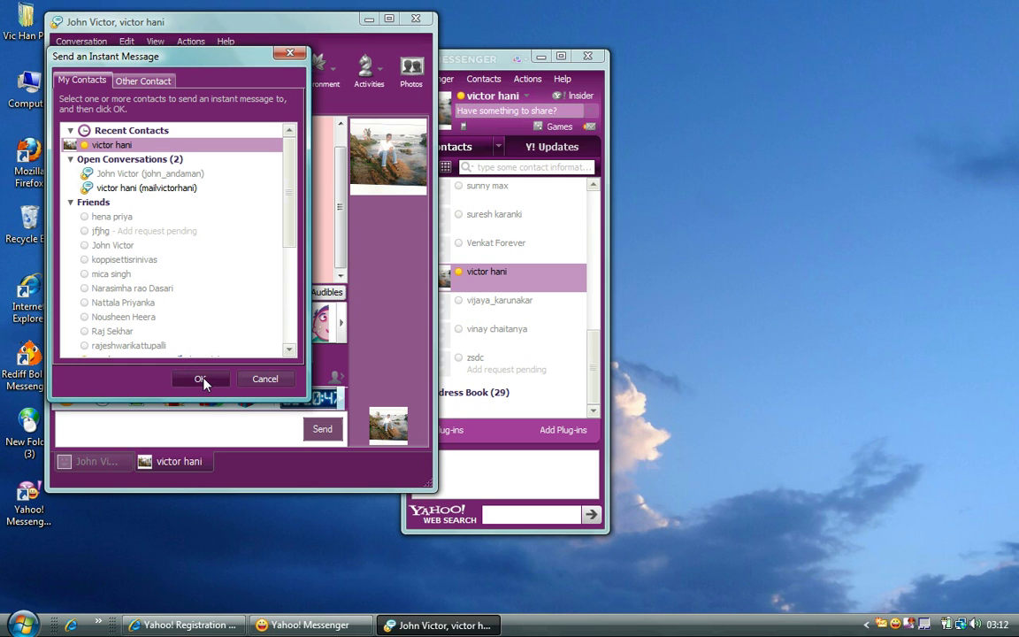
left_click(262, 380)
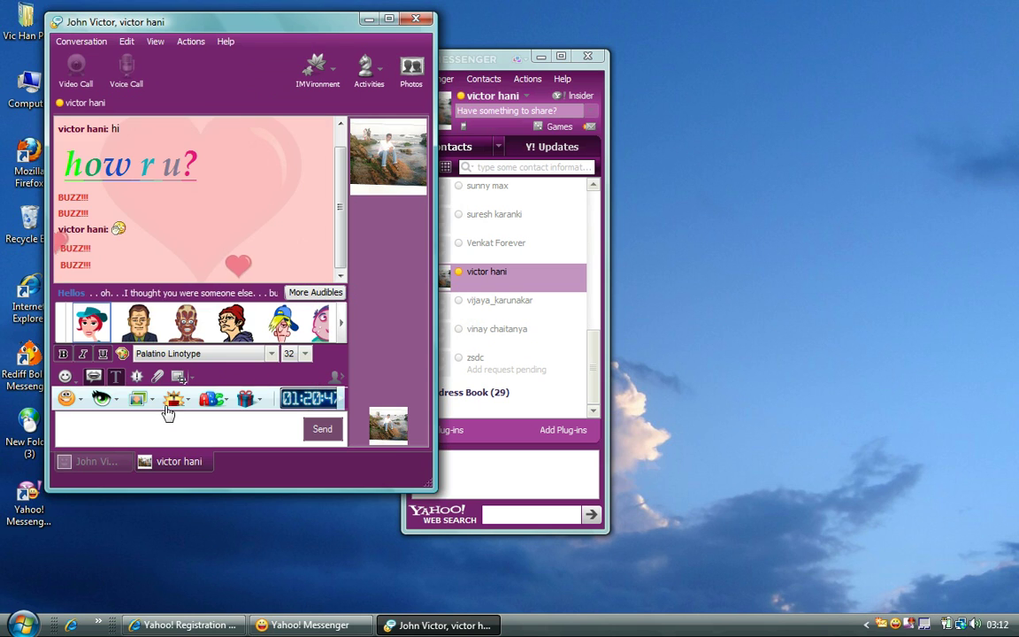
left_click(104, 464)
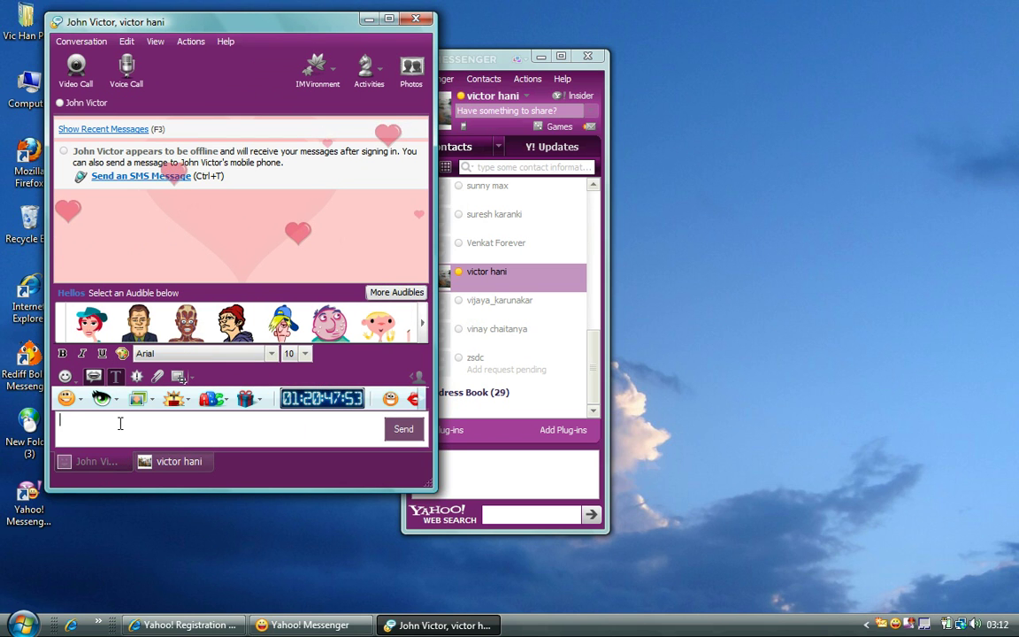
- Apply the Peanuts IMVironment, with Charlie Brown and a mailbox, to the offline contact's chat
left_click(120, 424)
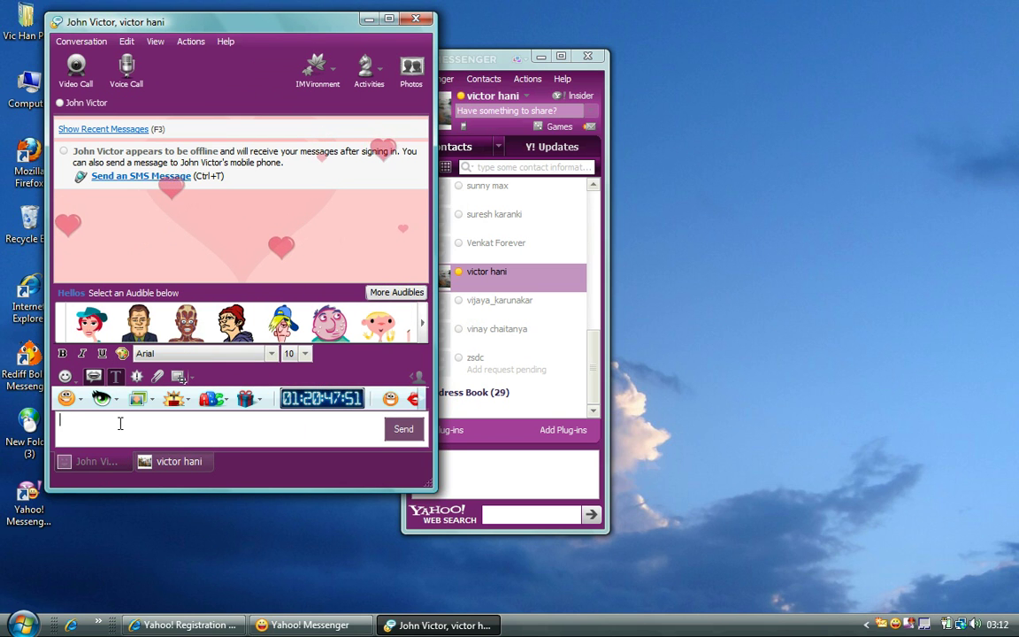
left_click(319, 69)
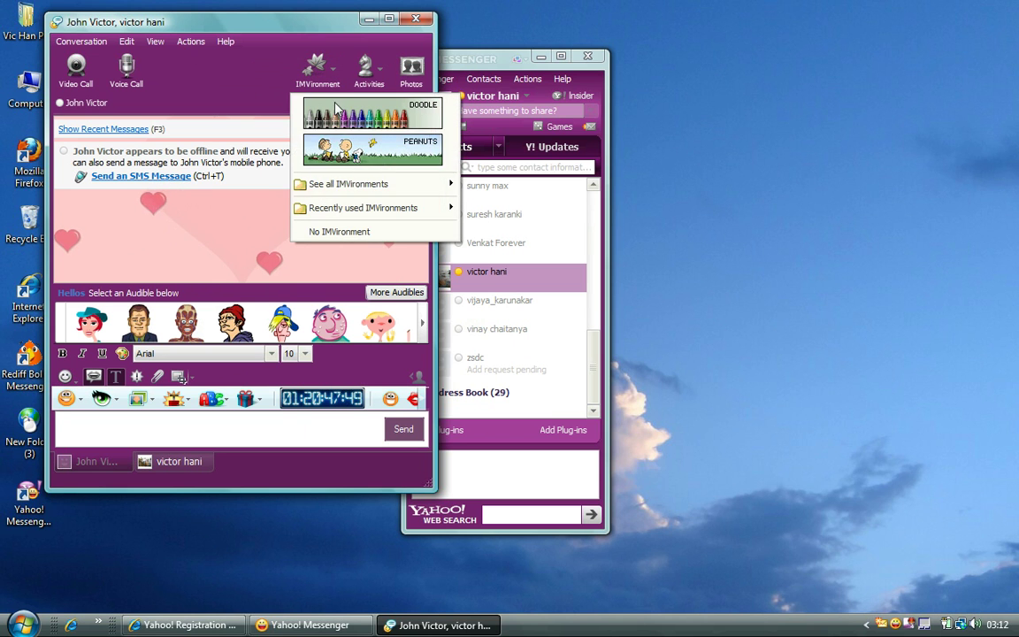
mouse_move(343, 185)
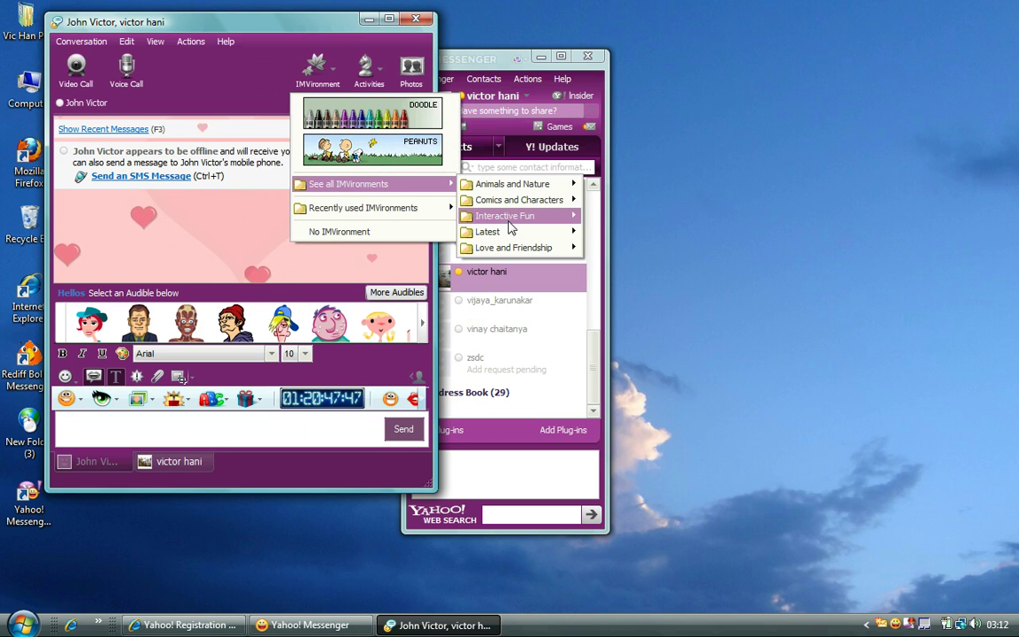
mouse_move(509, 218)
mouse_move(549, 200)
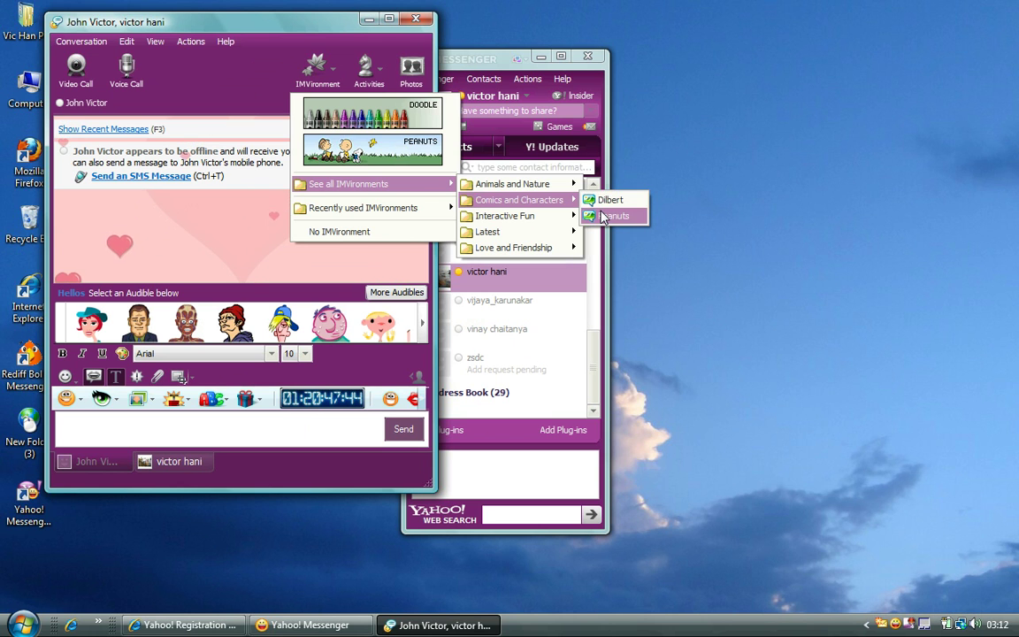
left_click(602, 218)
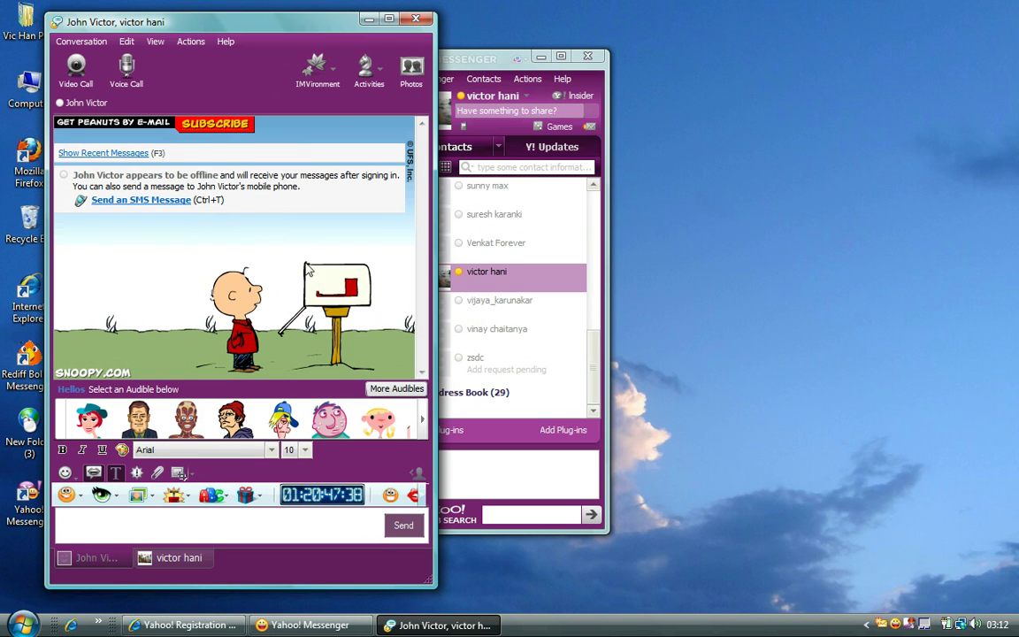
- Look through the Conversation and Edit menus of the offline contact's chat
left_click(82, 42)
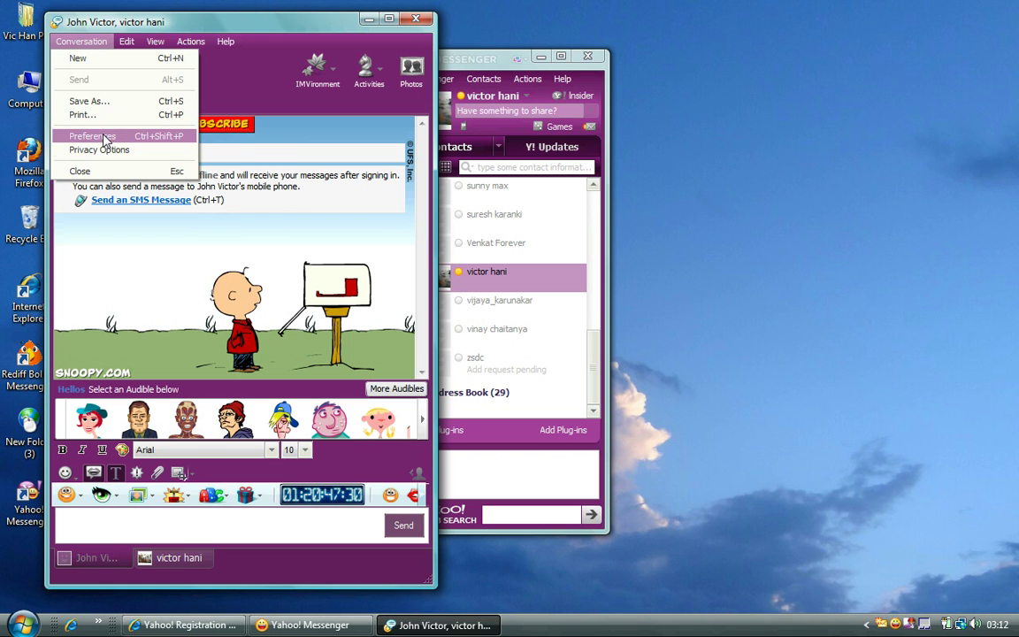
mouse_move(125, 49)
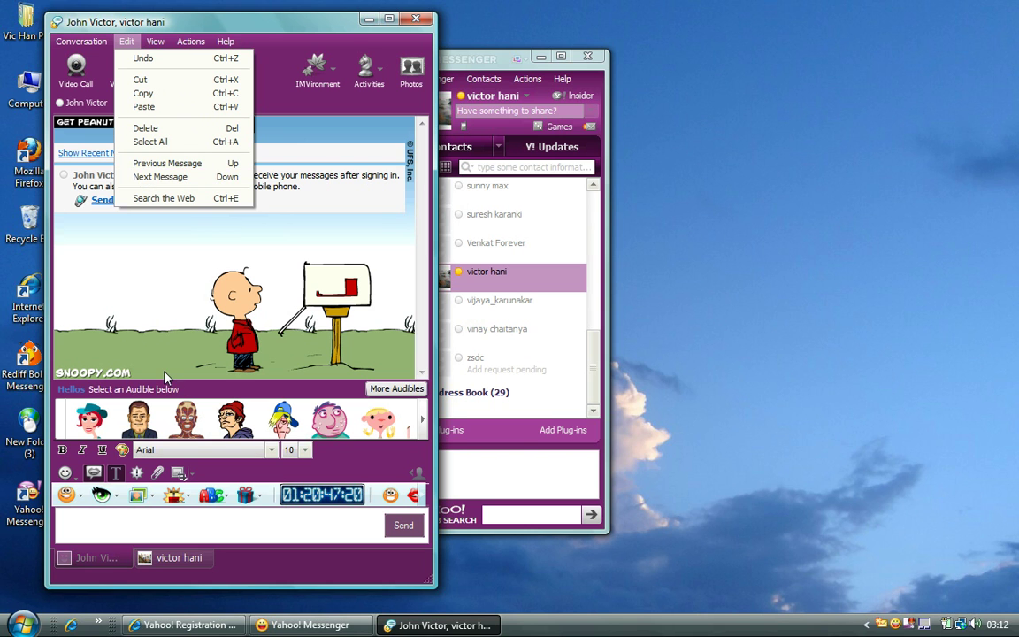
- In the online contact's Falling Hearts chat, paste 'how r u?' and add an audible
left_click(127, 536)
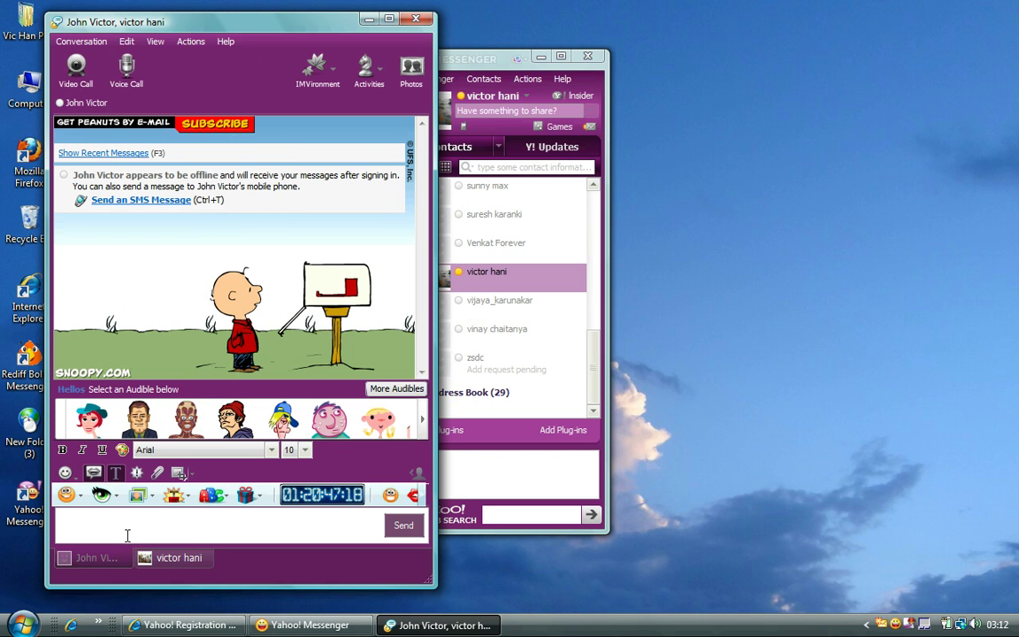
left_click(168, 558)
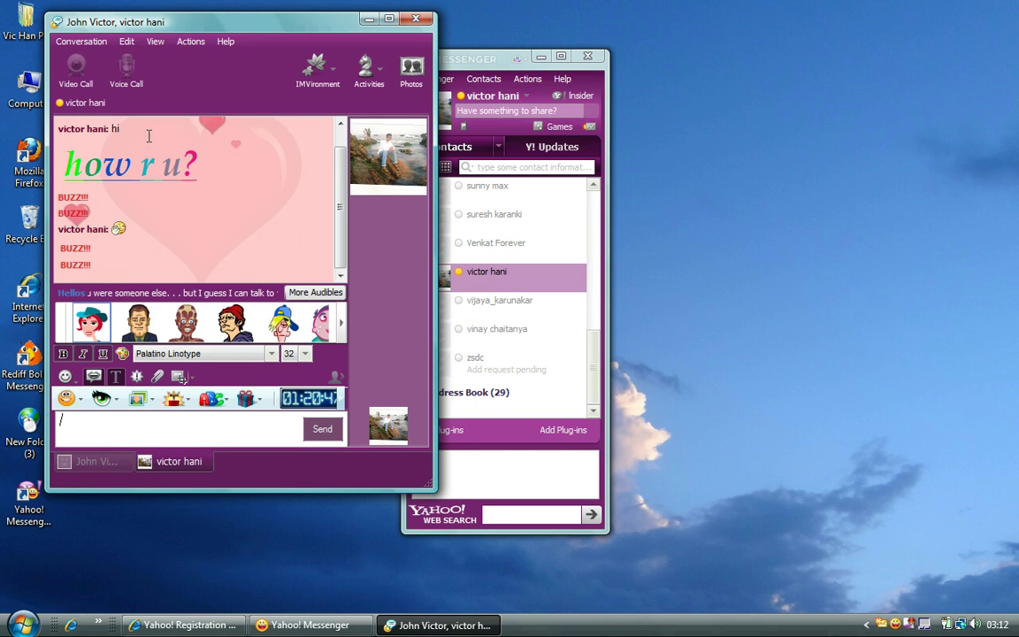
left_click(123, 42)
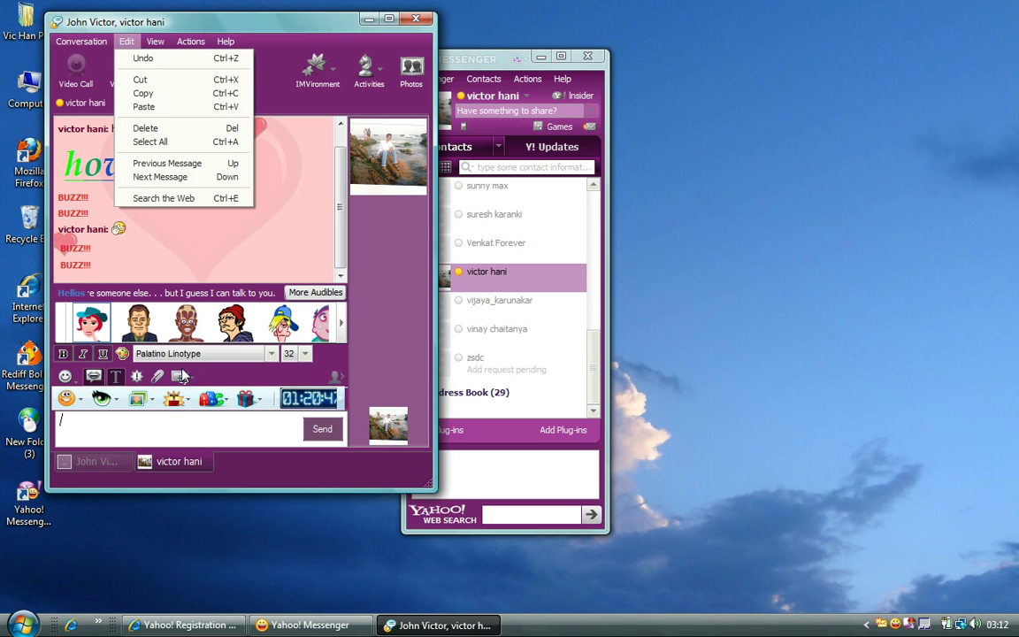
left_click(153, 432)
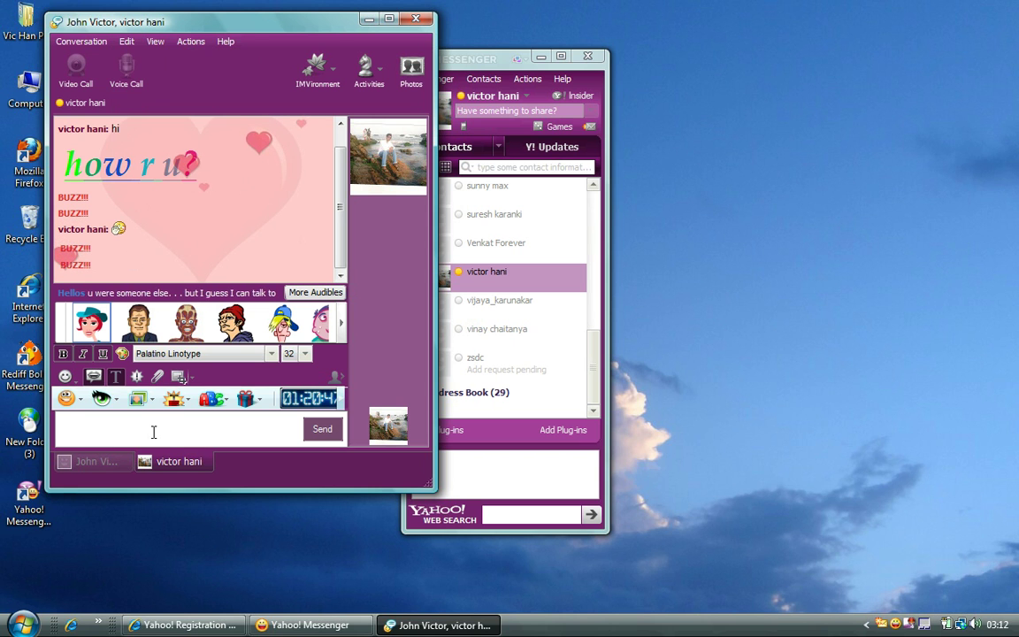
key("ctrl+v")
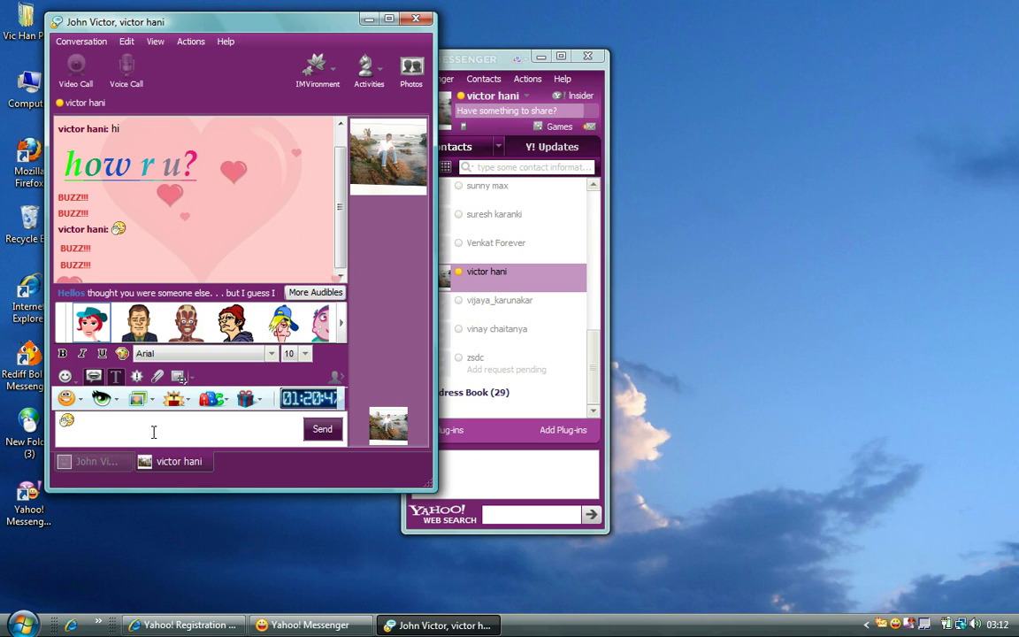
type("how r u?")
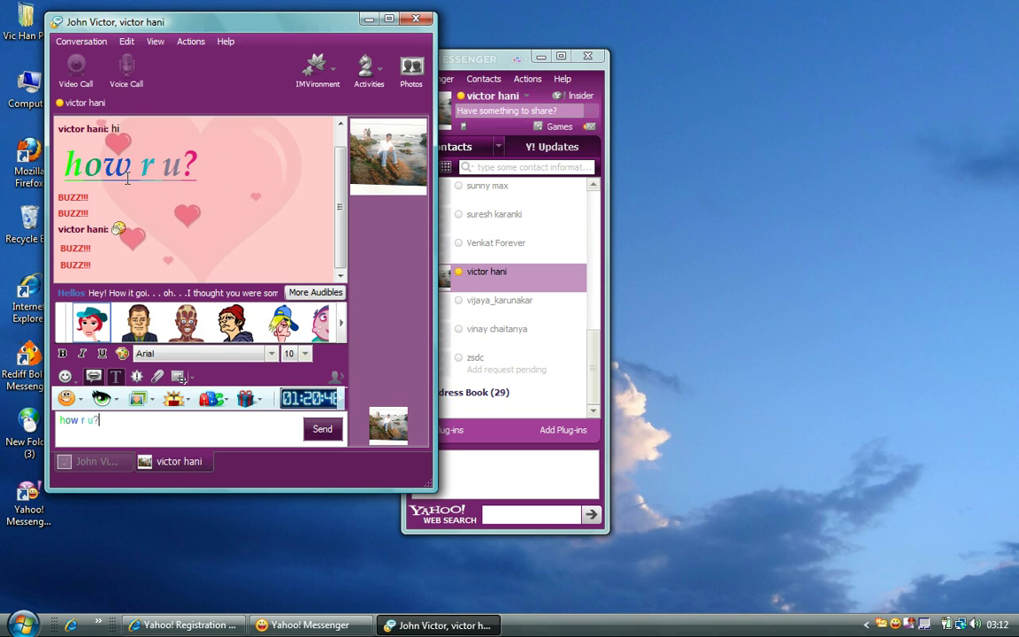
mouse_move(98, 344)
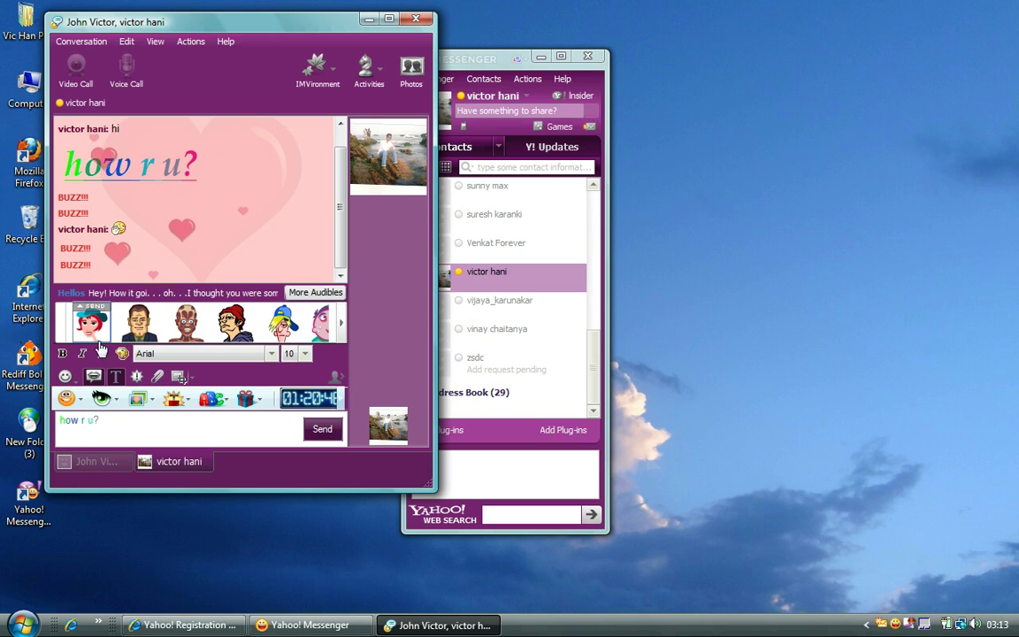
left_click(132, 311)
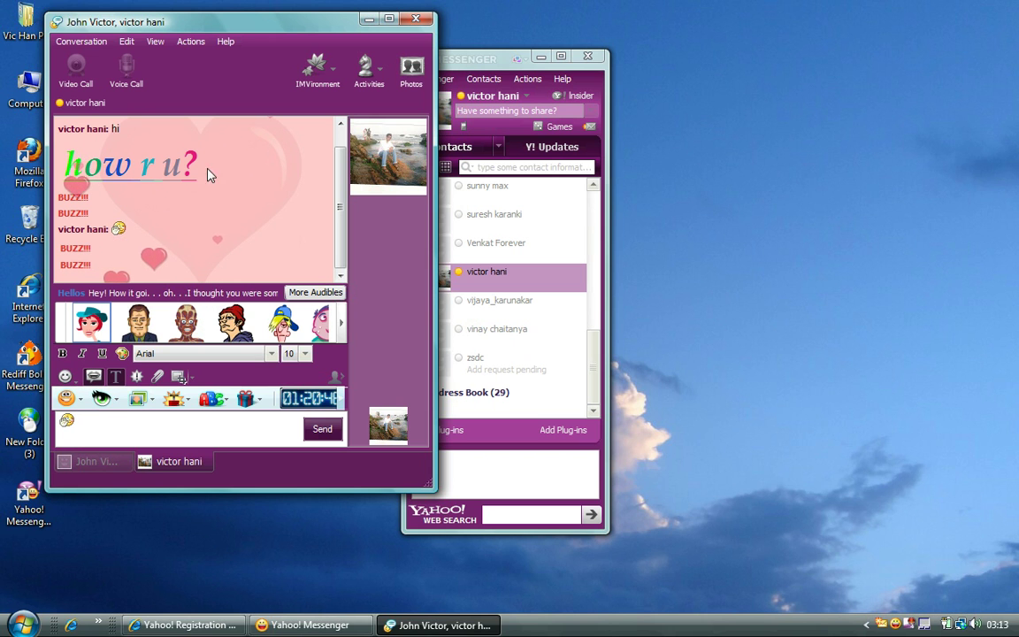
- Browse the chat's View and Actions menus, then open the conversation window's Help menu
left_click(155, 41)
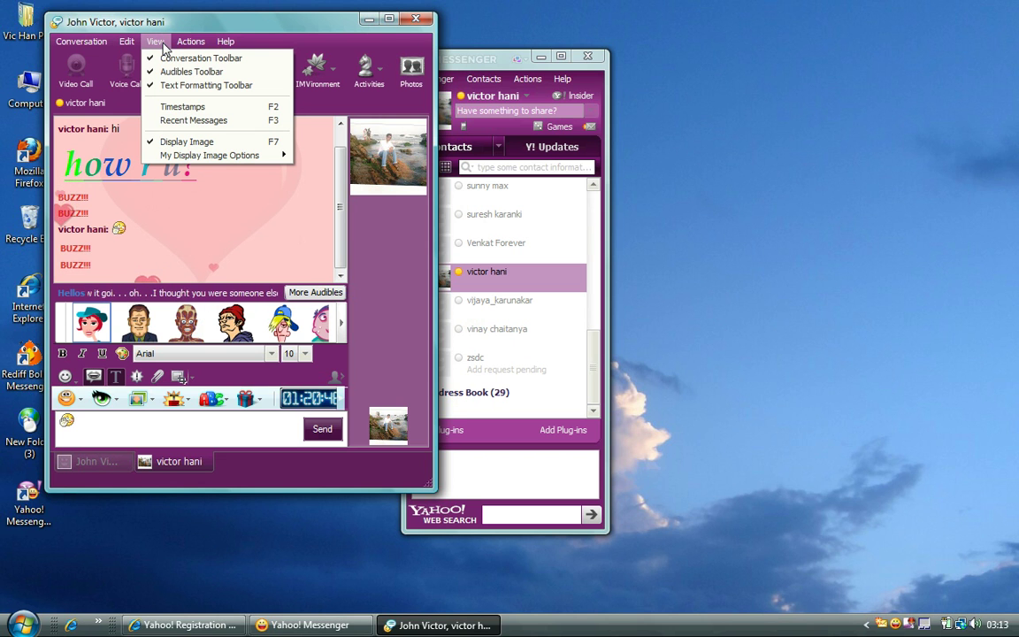
left_click(281, 41)
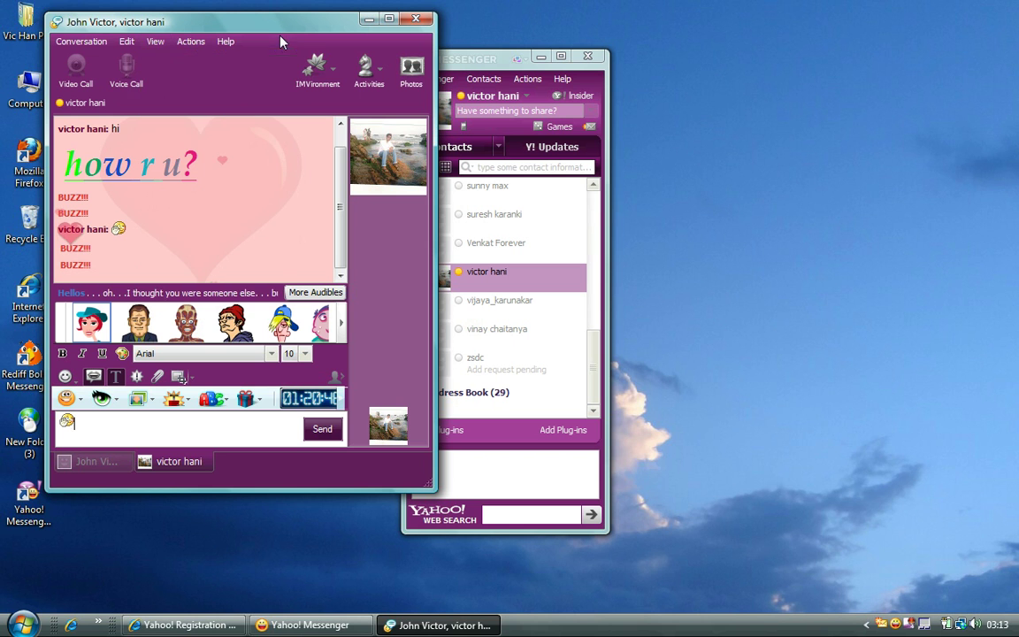
left_click(198, 48)
mouse_move(204, 62)
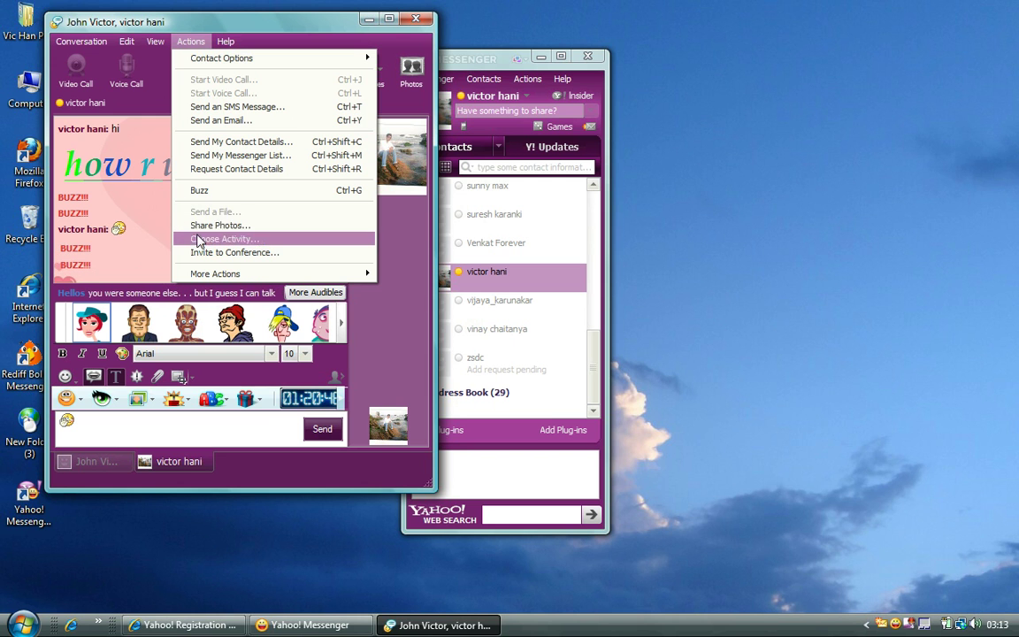
left_click(497, 65)
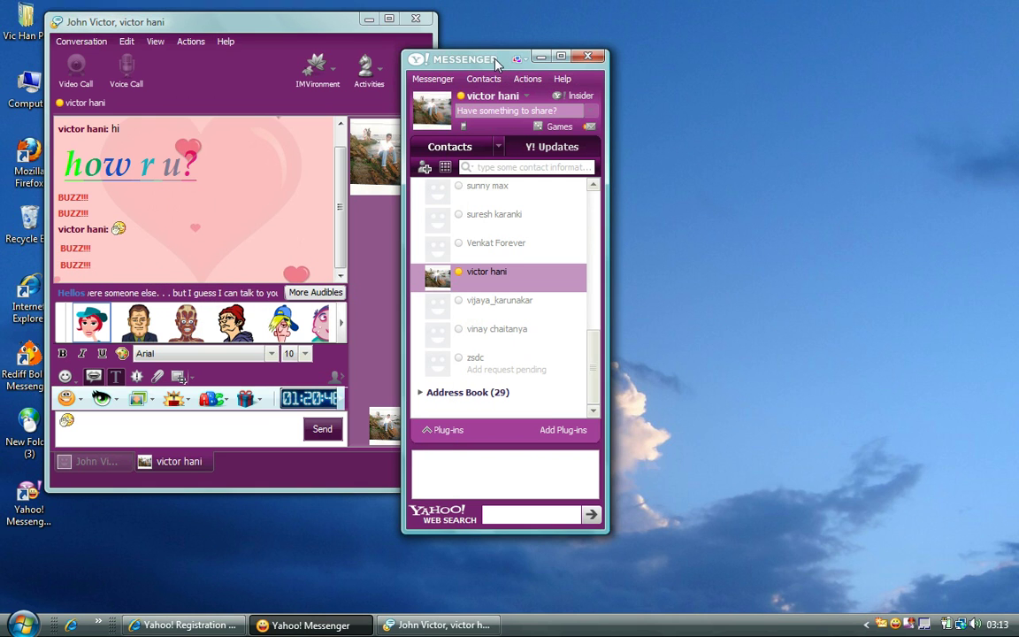
left_click(205, 36)
left_click(225, 42)
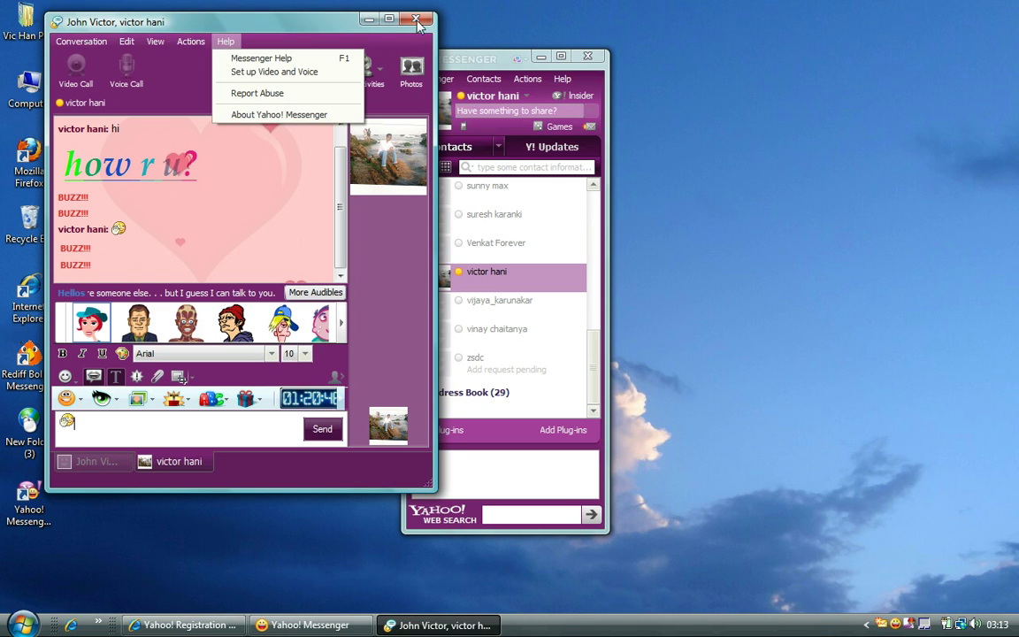
- Close All Tabs of the conversation window, then browse the contact list's Messenger and Contacts menus
left_click(418, 18)
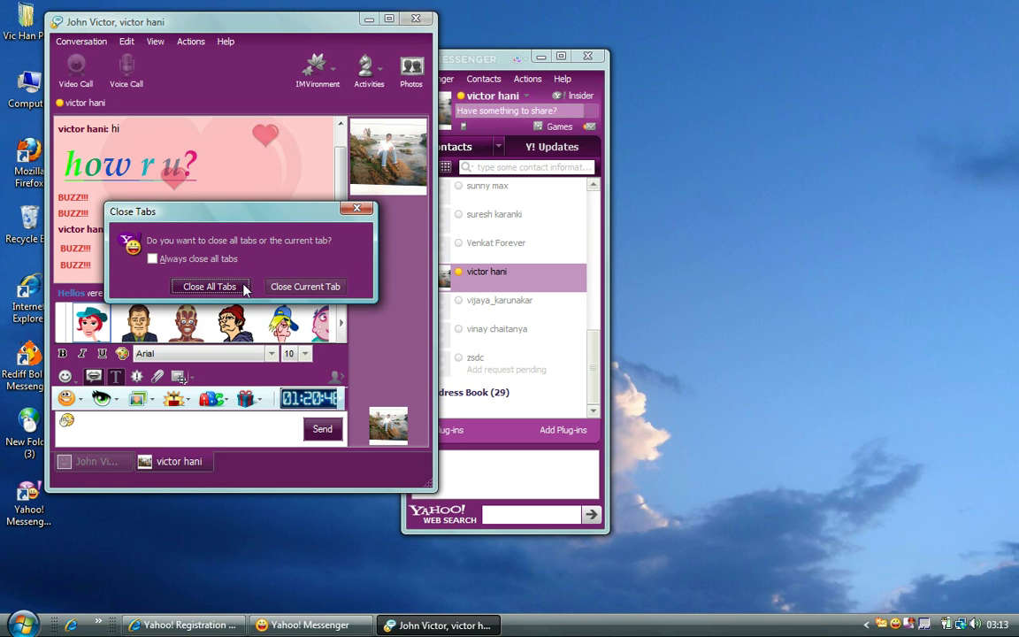
left_click(210, 287)
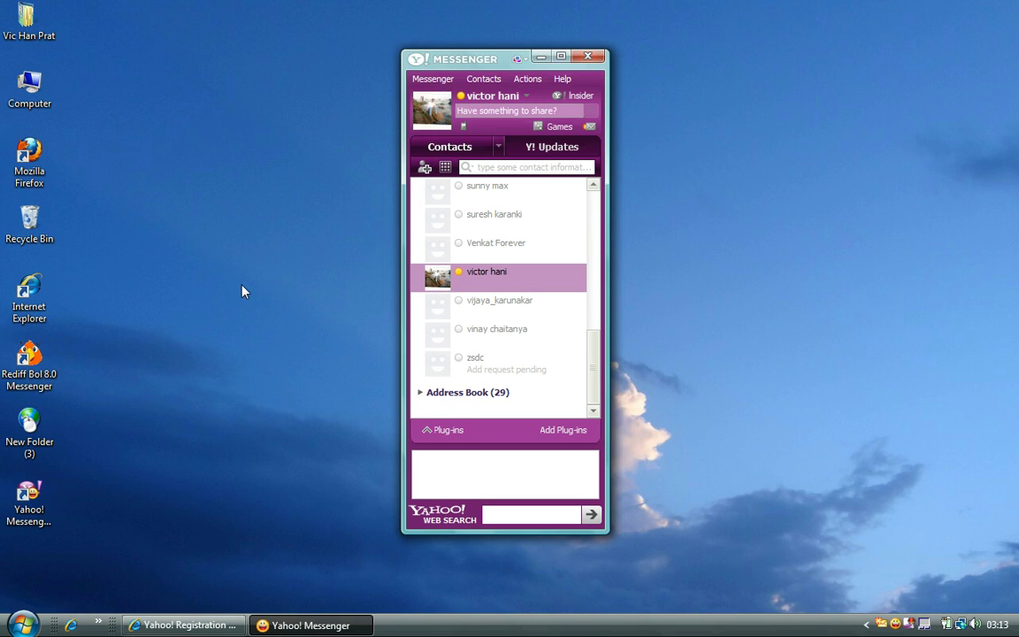
left_click(446, 78)
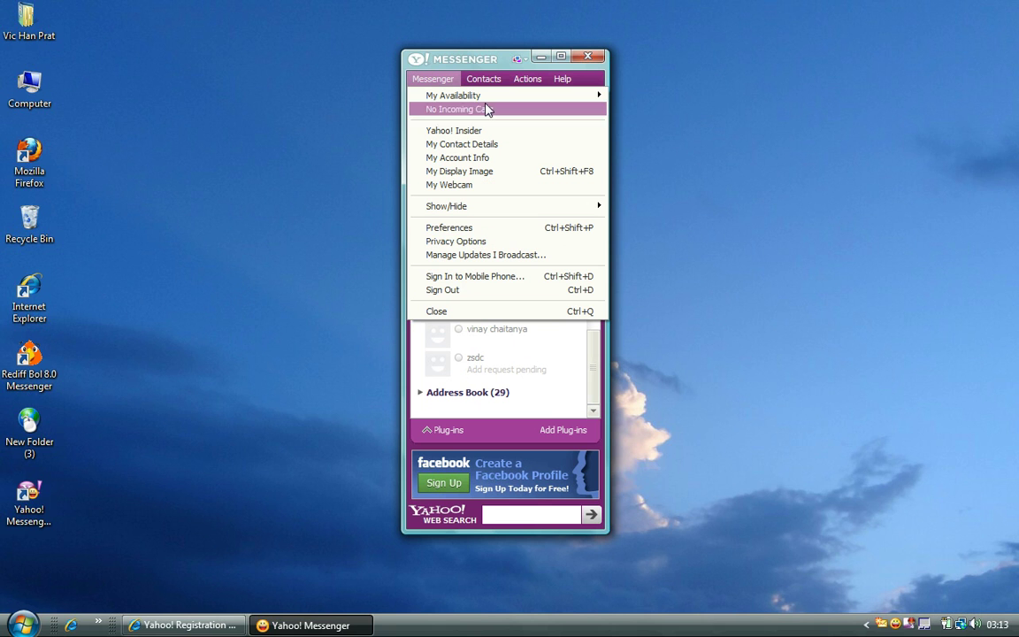
mouse_move(484, 96)
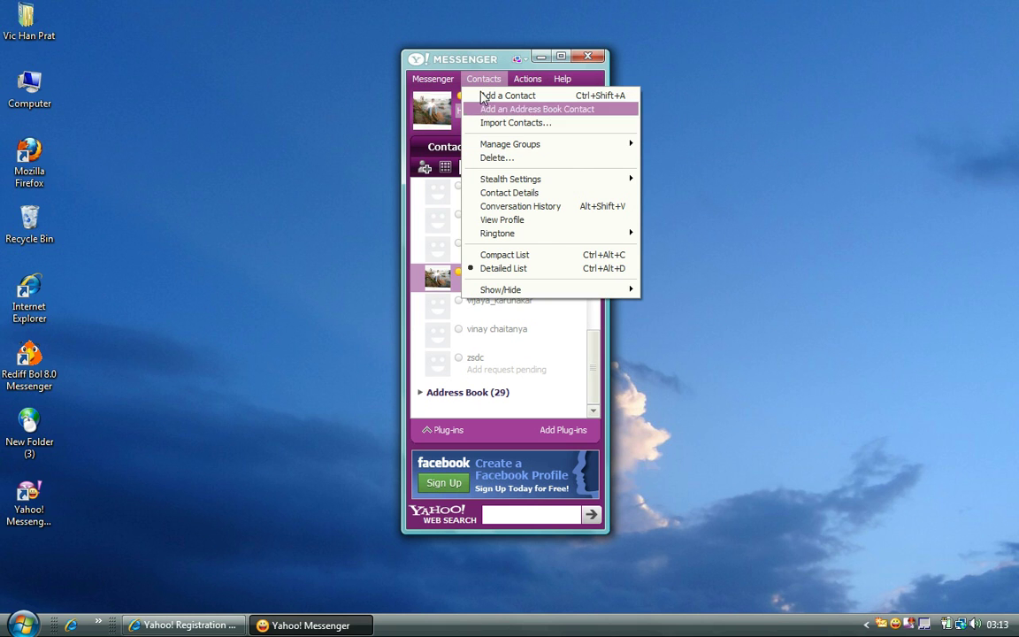
mouse_move(558, 84)
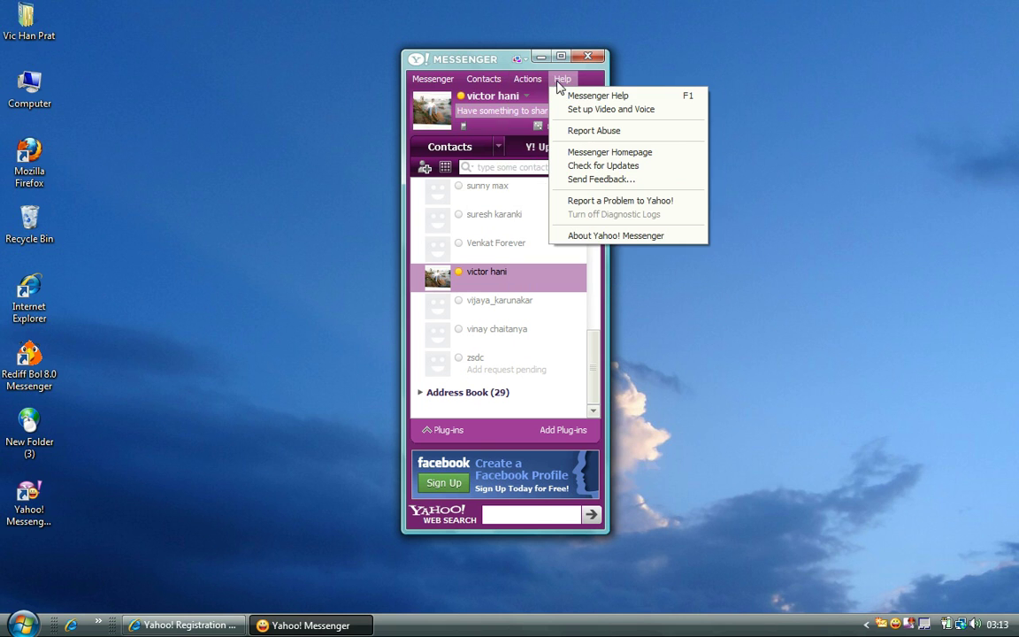
- Change the contact-list skin to Blue Clouds, then to the orange Graffiti skin
left_click(516, 60)
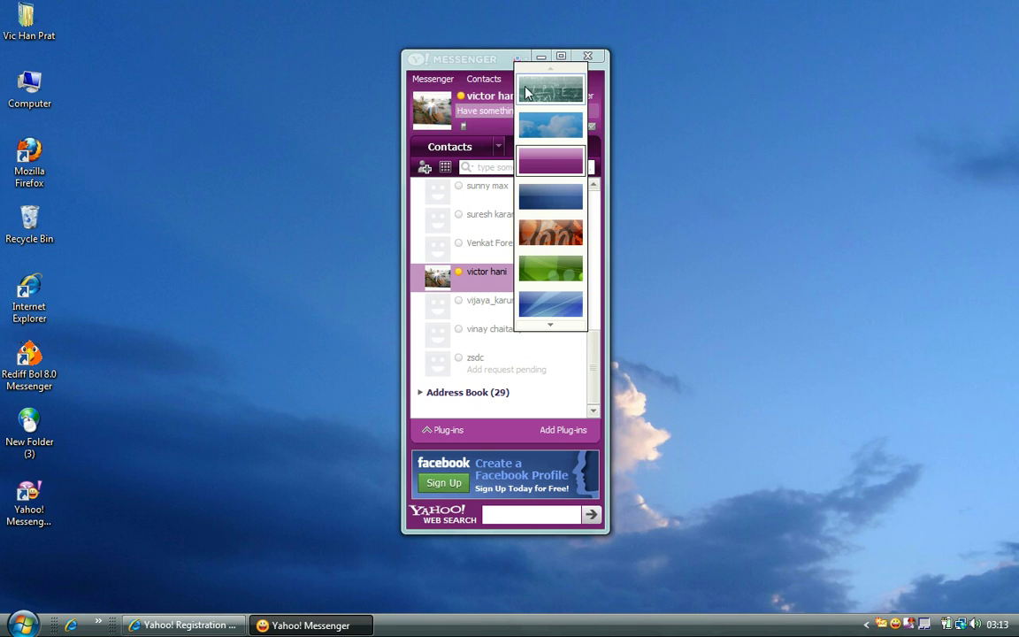
left_click(538, 124)
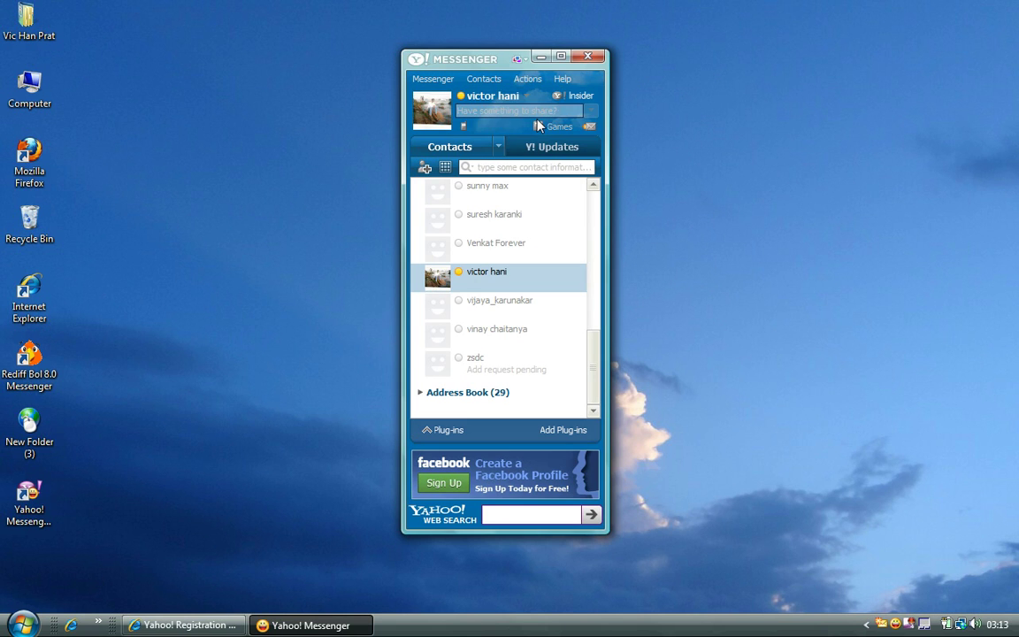
left_click(516, 61)
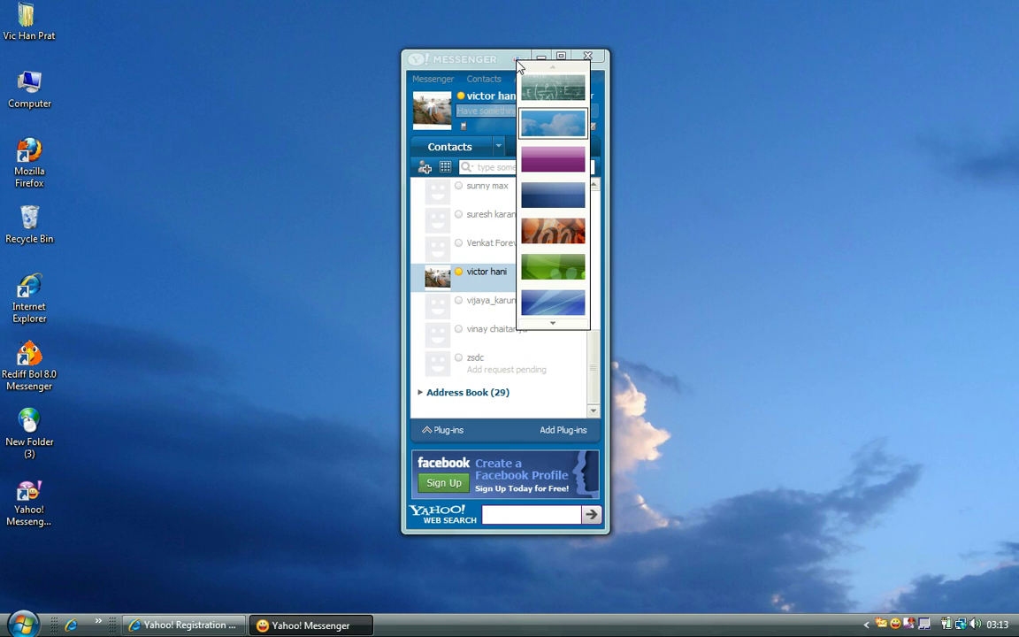
left_click(544, 231)
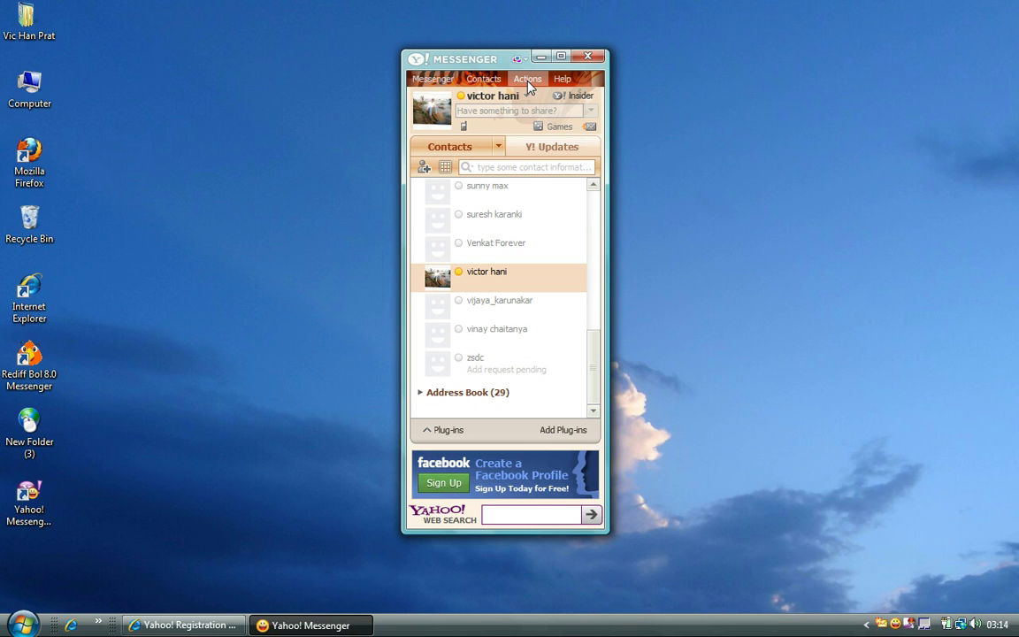
mouse_move(511, 99)
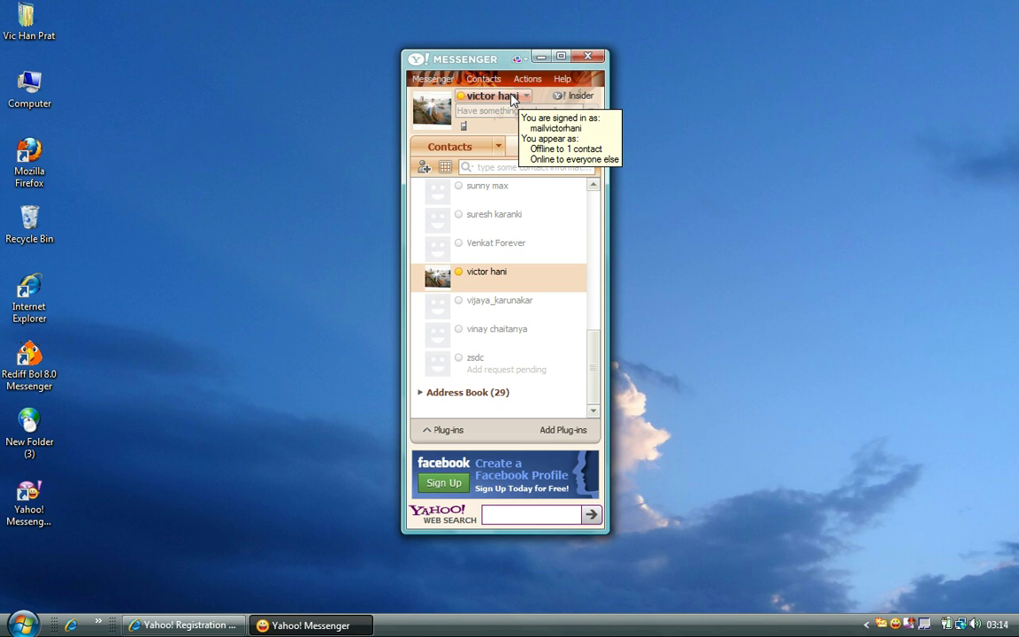